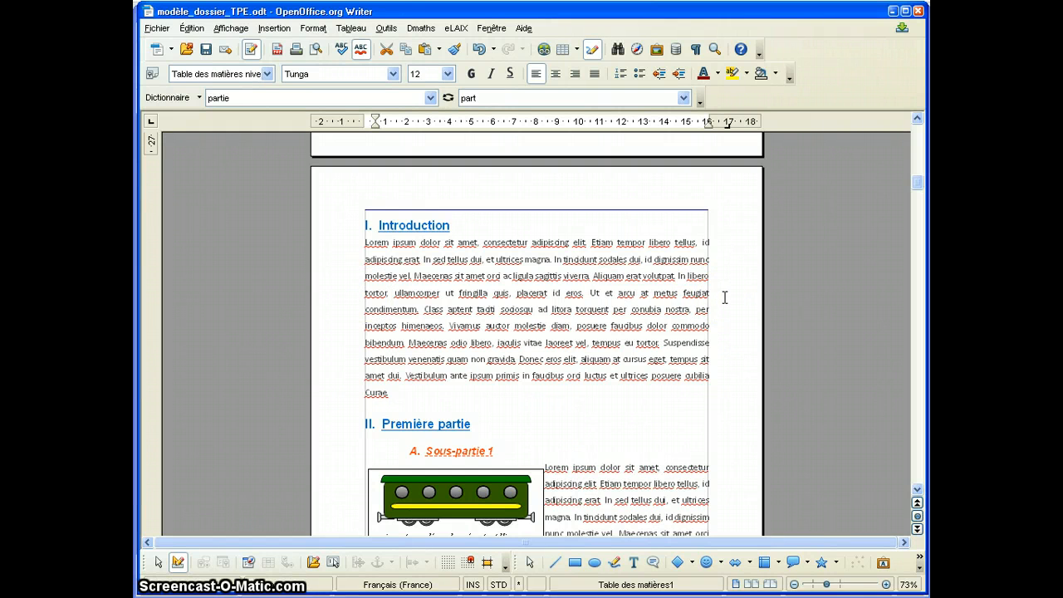
Examine the formatted headings, captioned picture and page footer of the finished model report.
drag(916, 182, 918, 210)
click(682, 180)
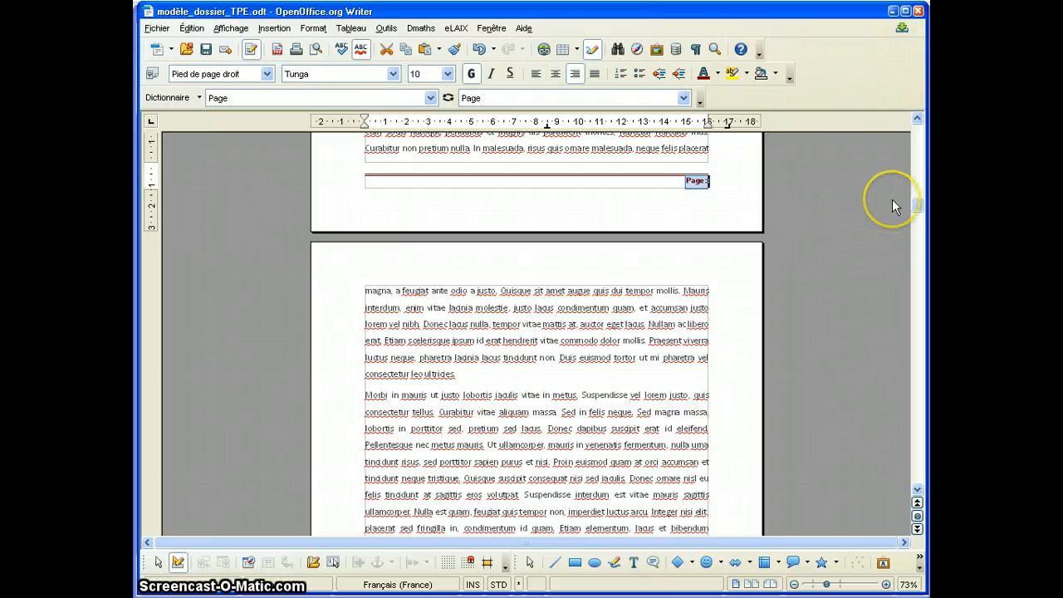
drag(916, 202, 917, 191)
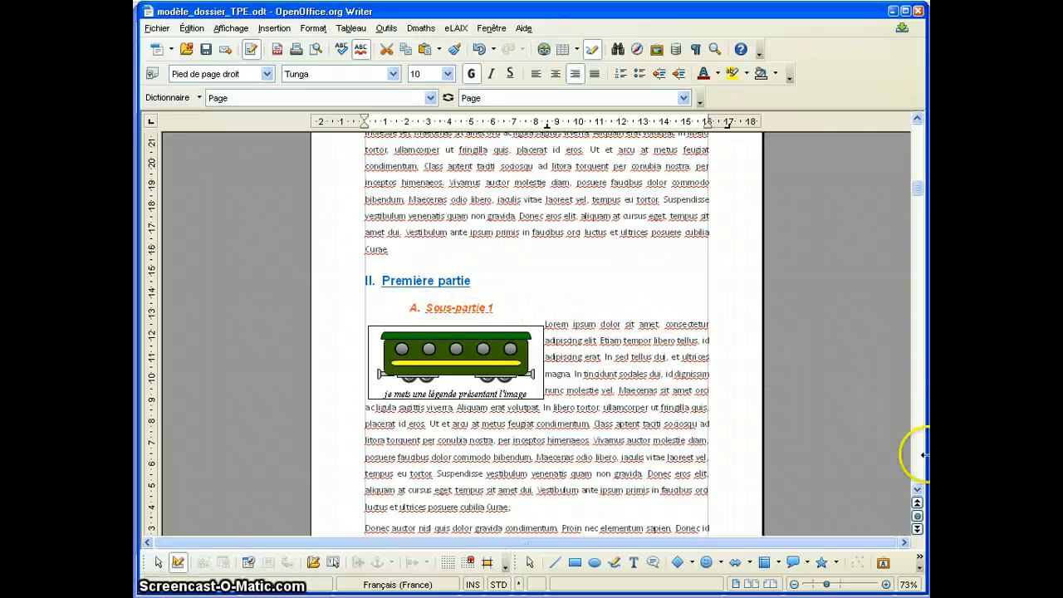
drag(916, 195, 904, 164)
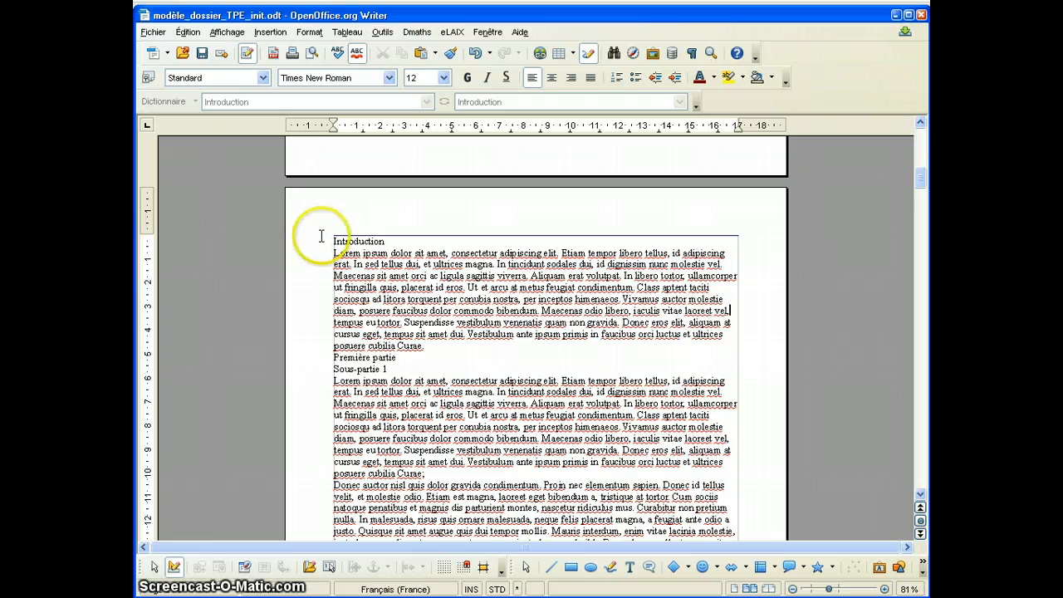
Set both the left and right page margins of the Standard page style to 2.50 cm.
click(315, 37)
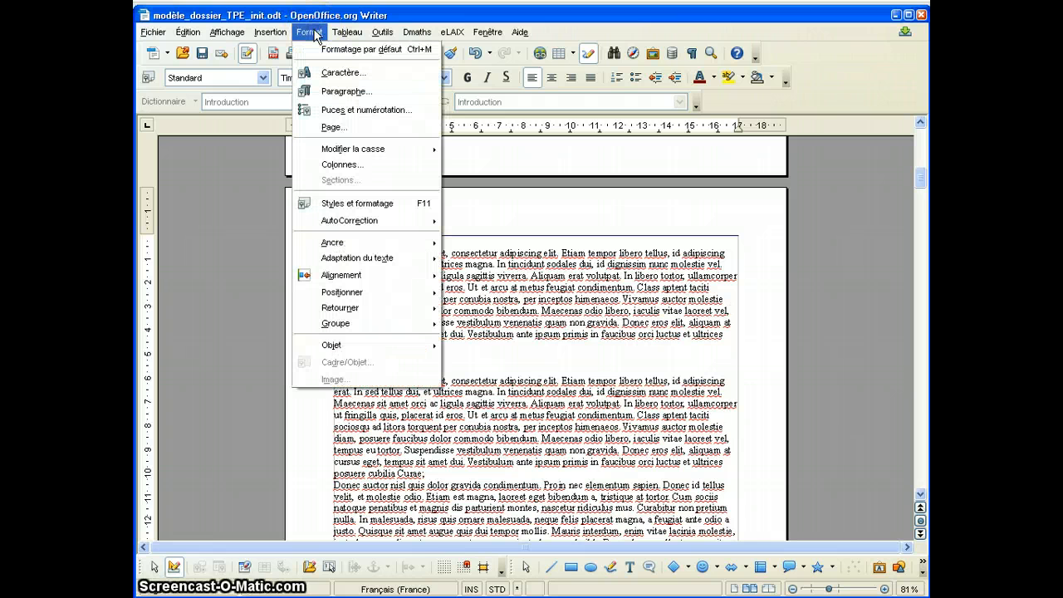
click(345, 125)
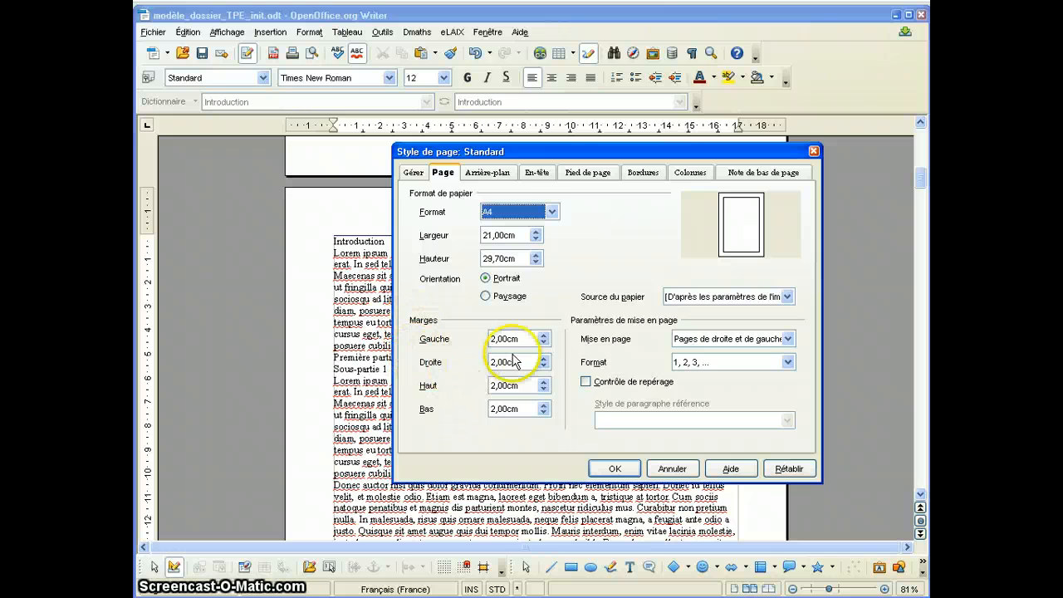
click(543, 334)
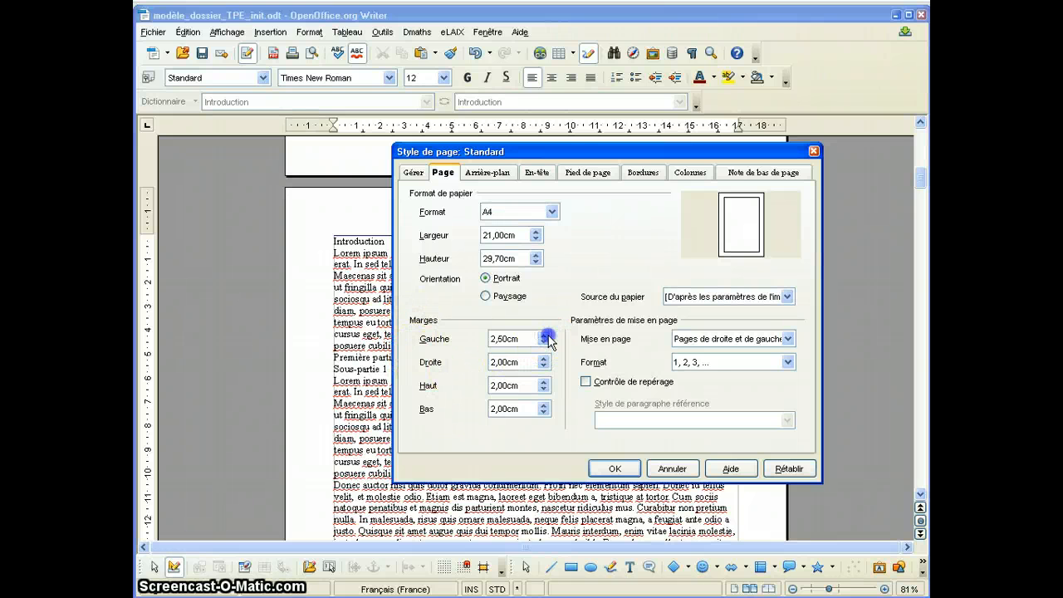
click(543, 358)
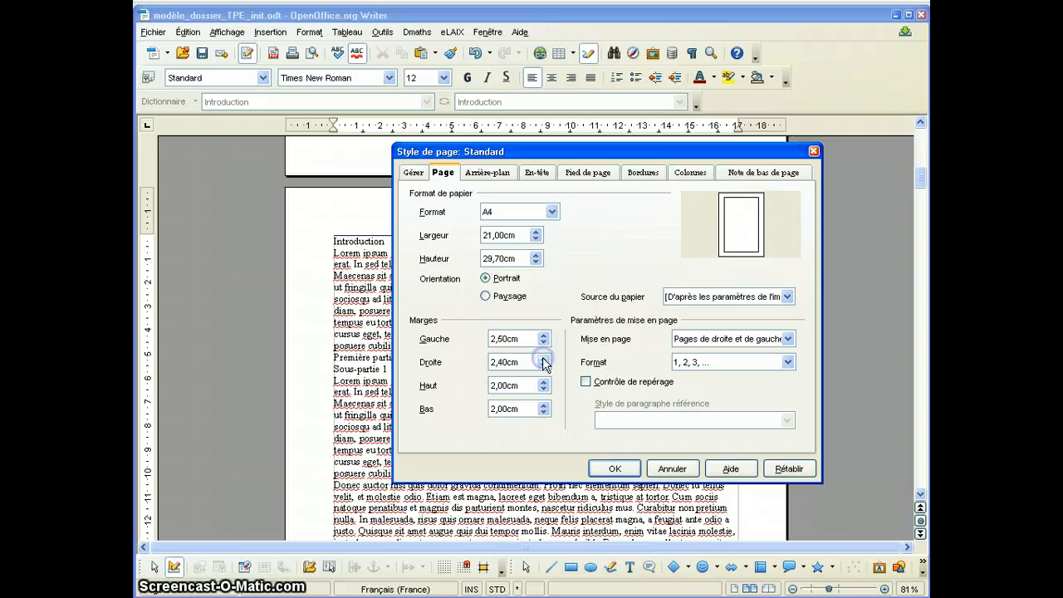
click(544, 358)
click(544, 358)
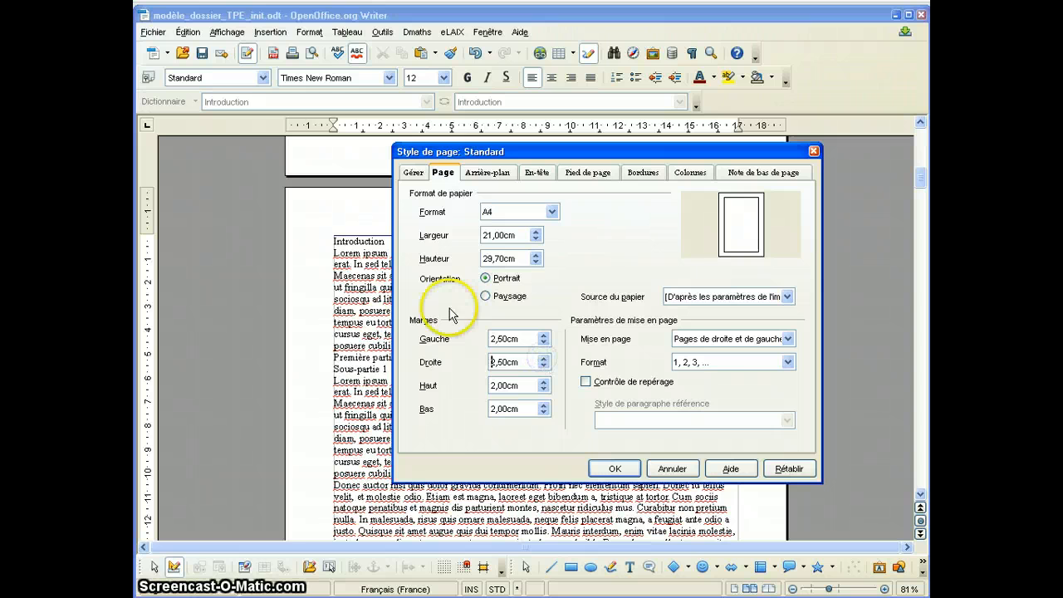
click(619, 468)
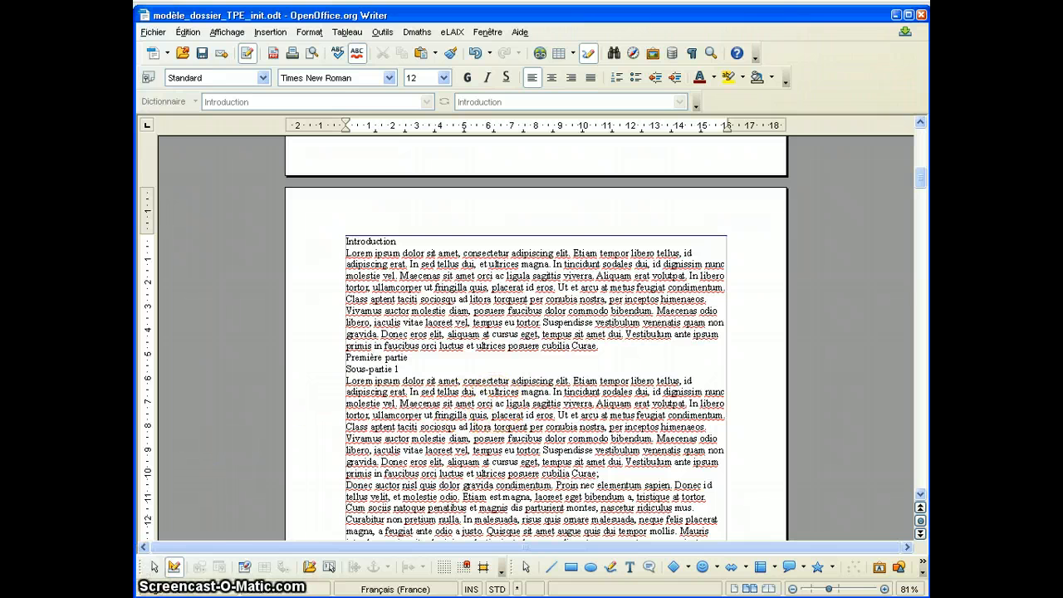
Add a footer to all pages that use the Standard page style.
scroll(488, 366, down, 5)
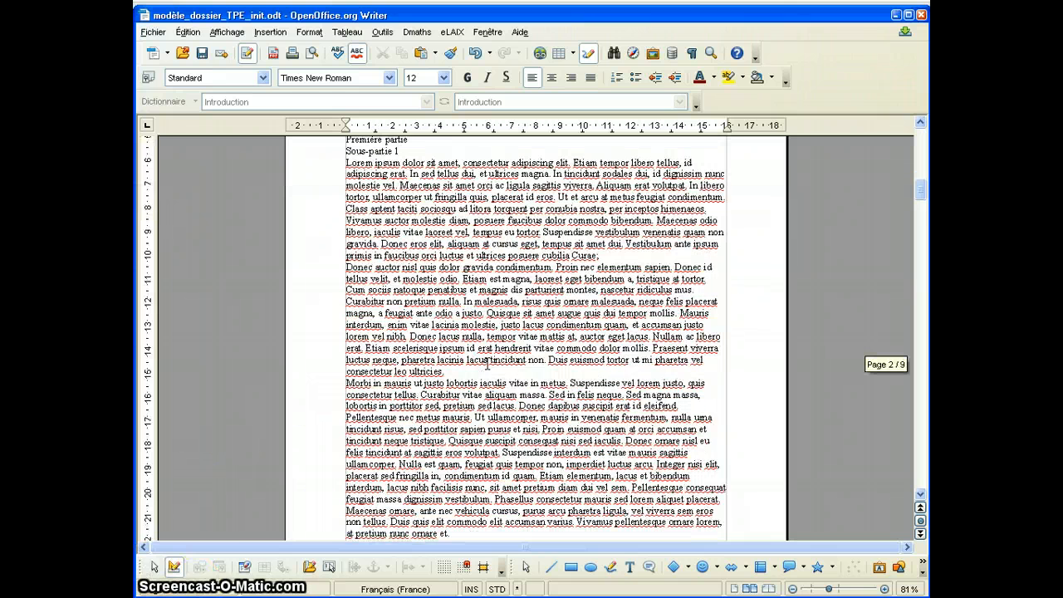
scroll(488, 366, down, 6)
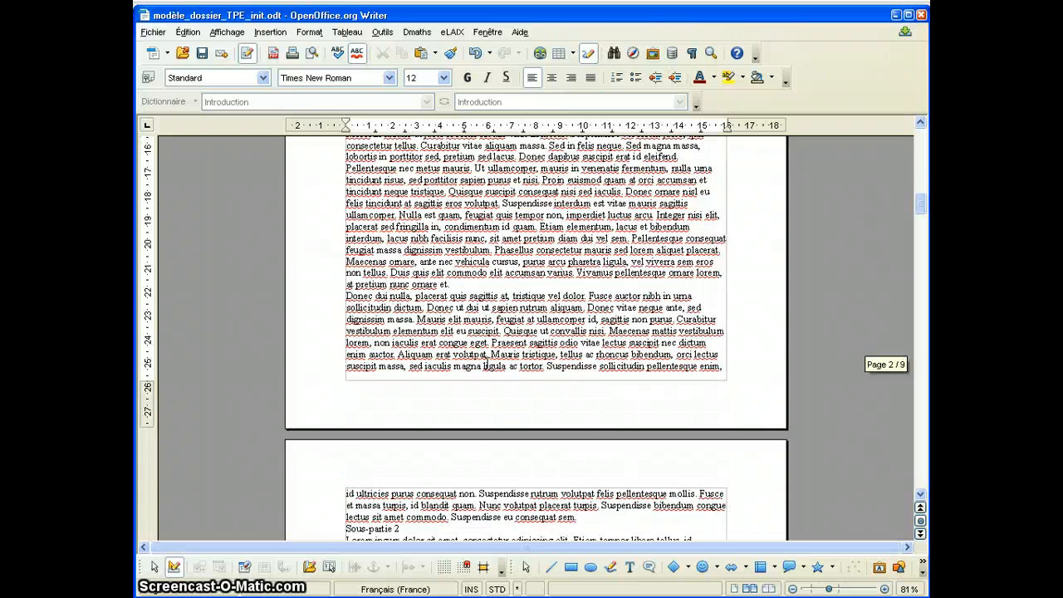
scroll(487, 365, down, 3)
scroll(488, 365, up, 8)
scroll(487, 366, down, 6)
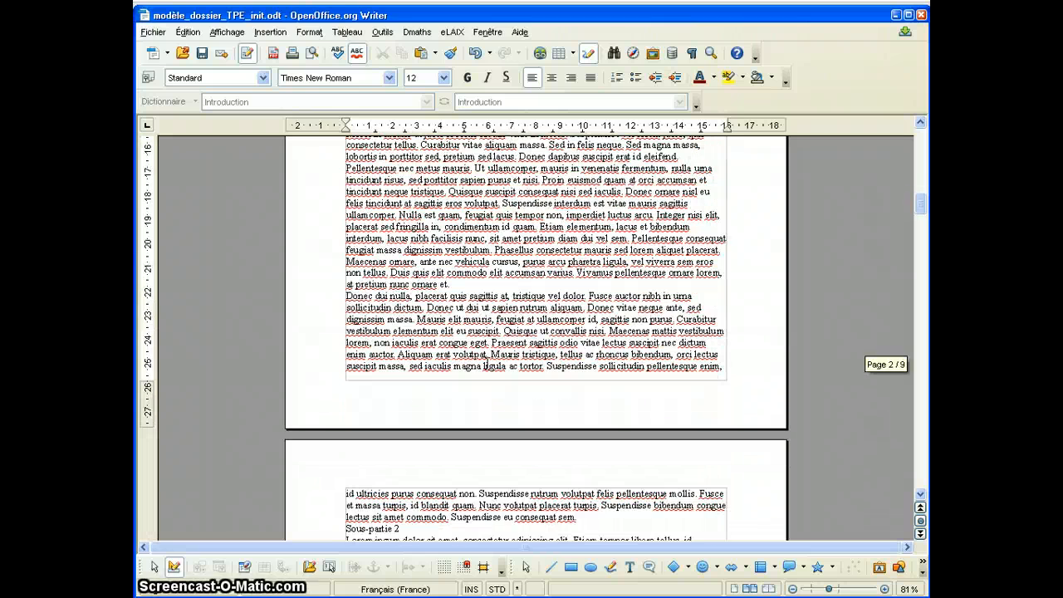
click(267, 31)
mouse_move(349, 187)
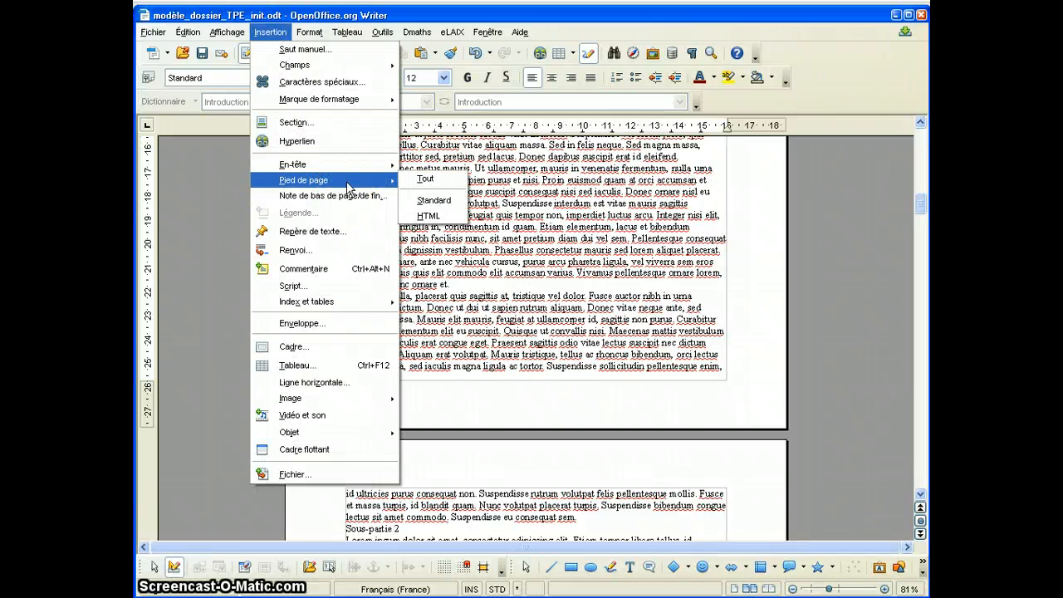
click(421, 204)
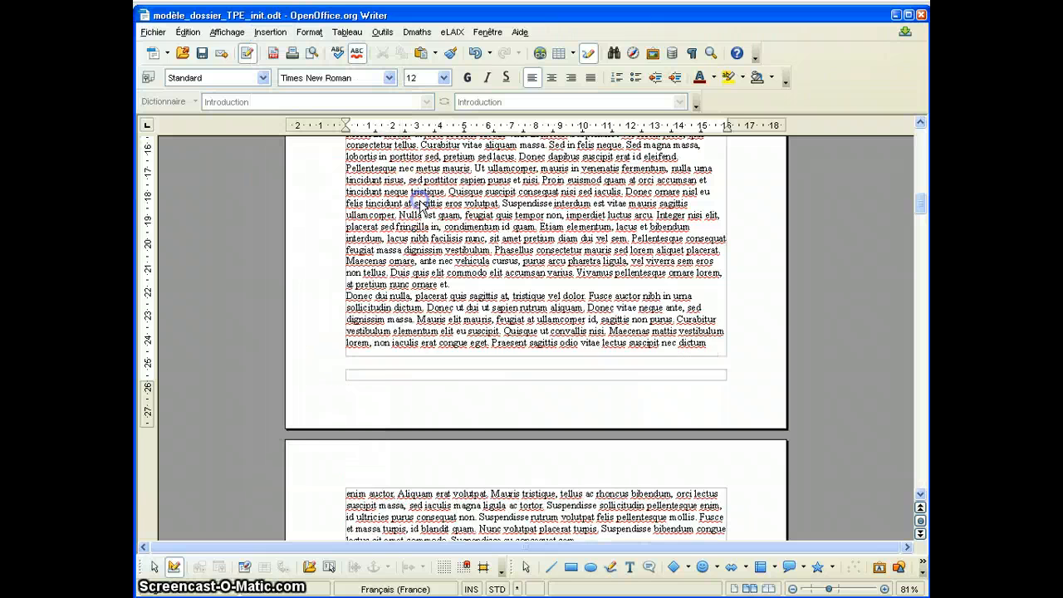
Insert a page number field in the cover page's footer, preceded by the word "Page".
click(362, 246)
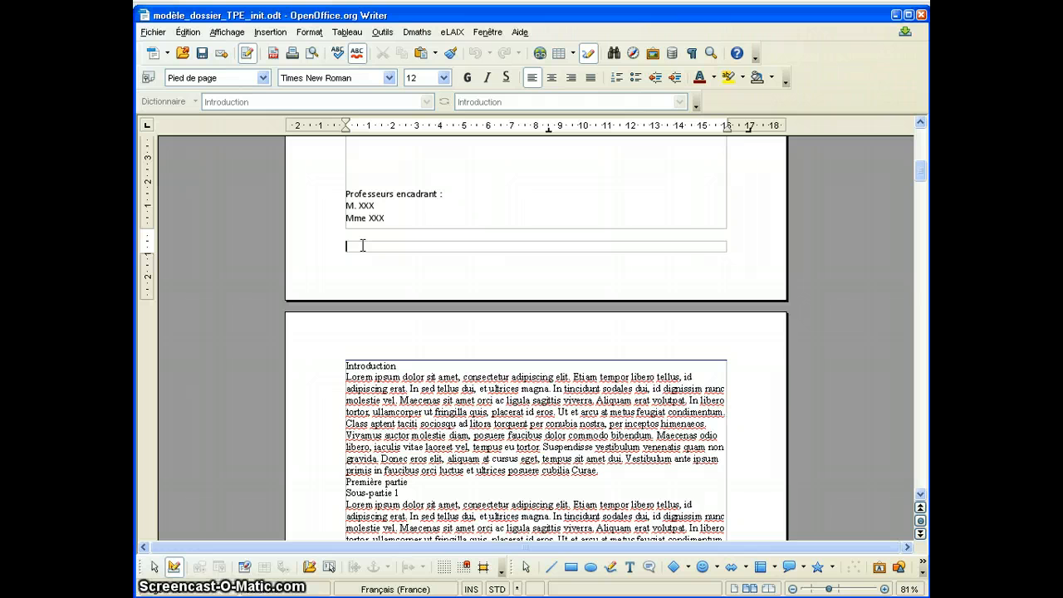
click(326, 158)
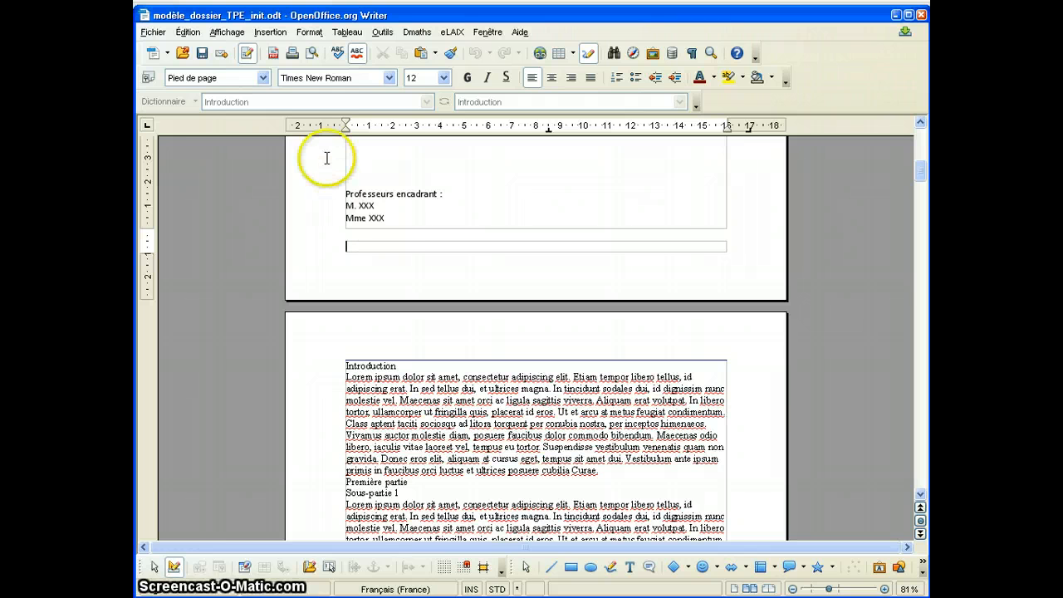
click(269, 33)
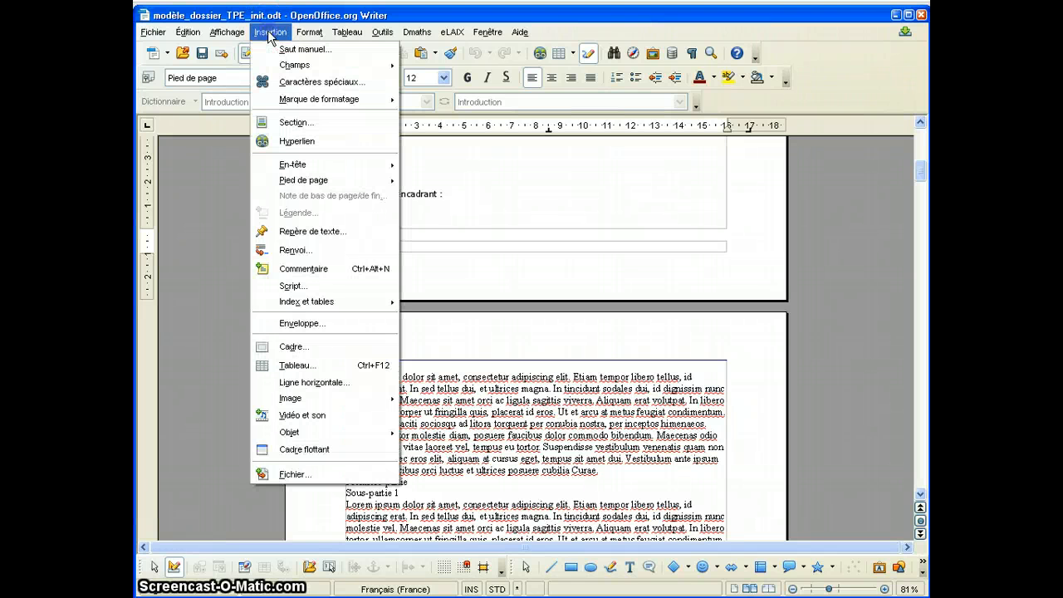
click(294, 65)
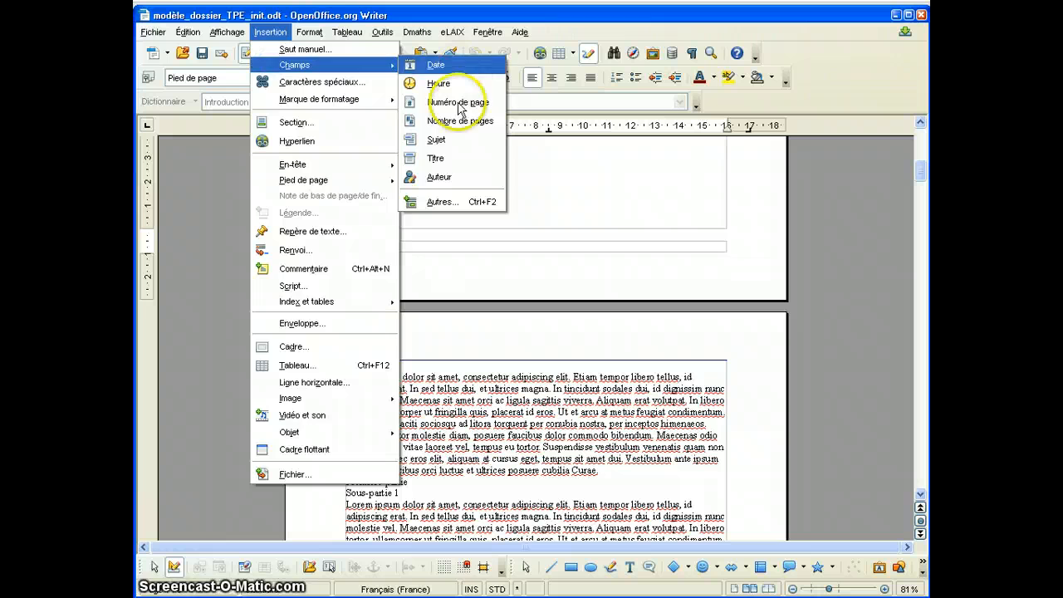
click(460, 103)
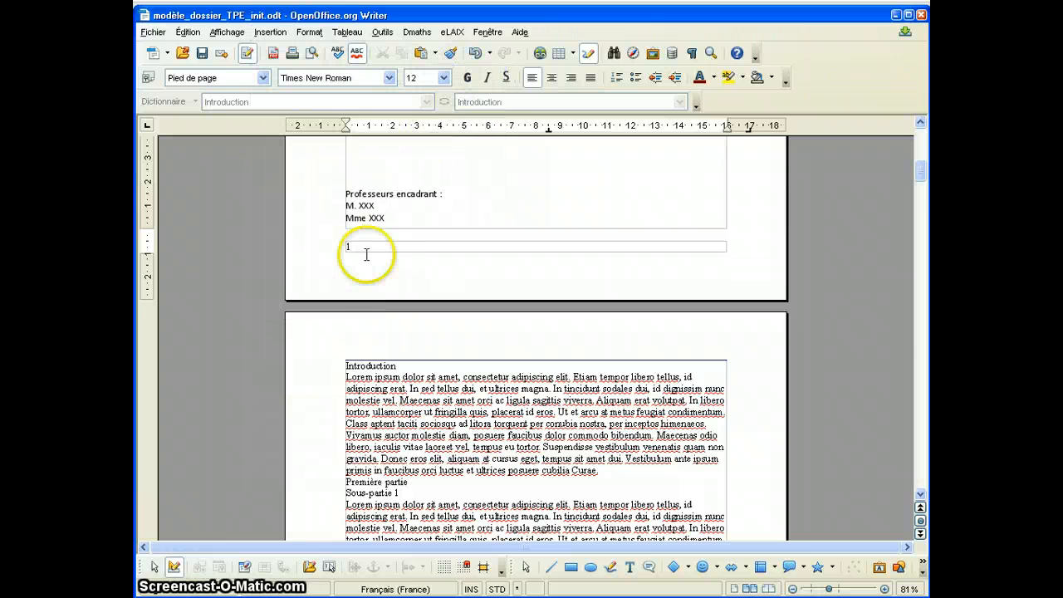
Right-align the page number text in the footer of the second page.
scroll(375, 256, down, 12)
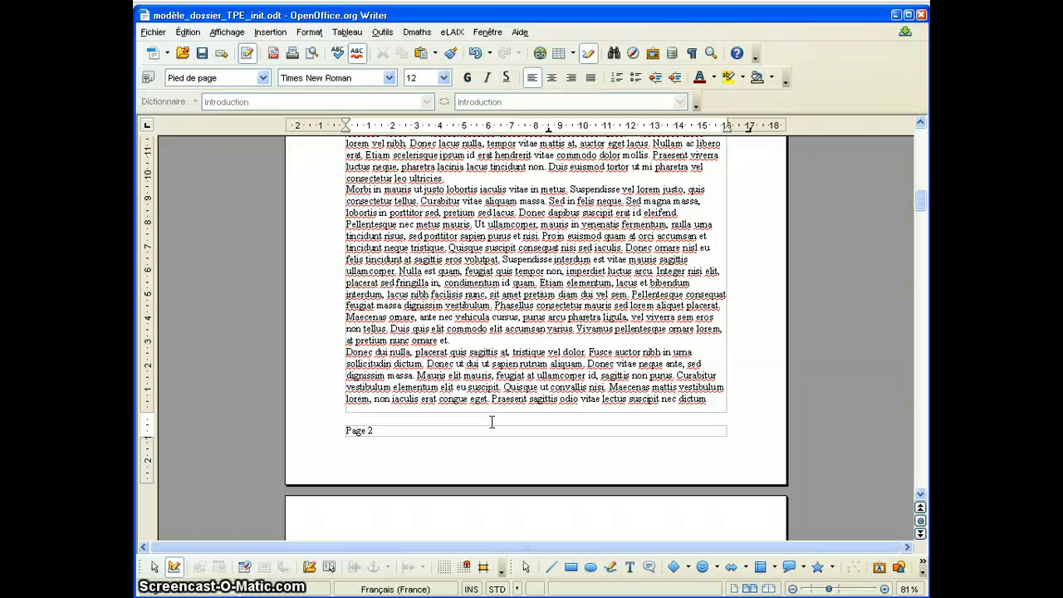
click(455, 433)
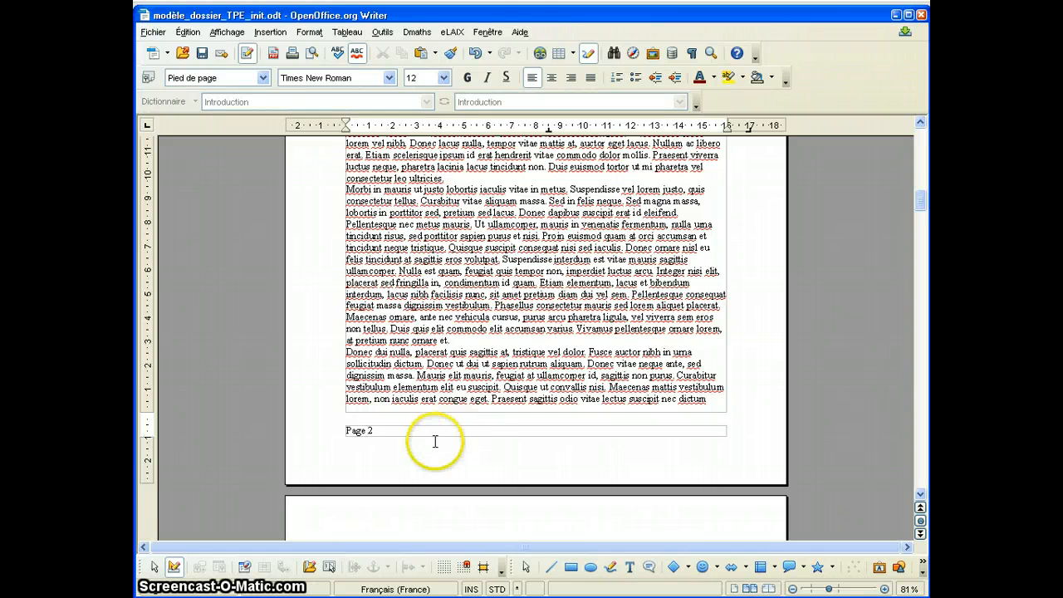
click(425, 424)
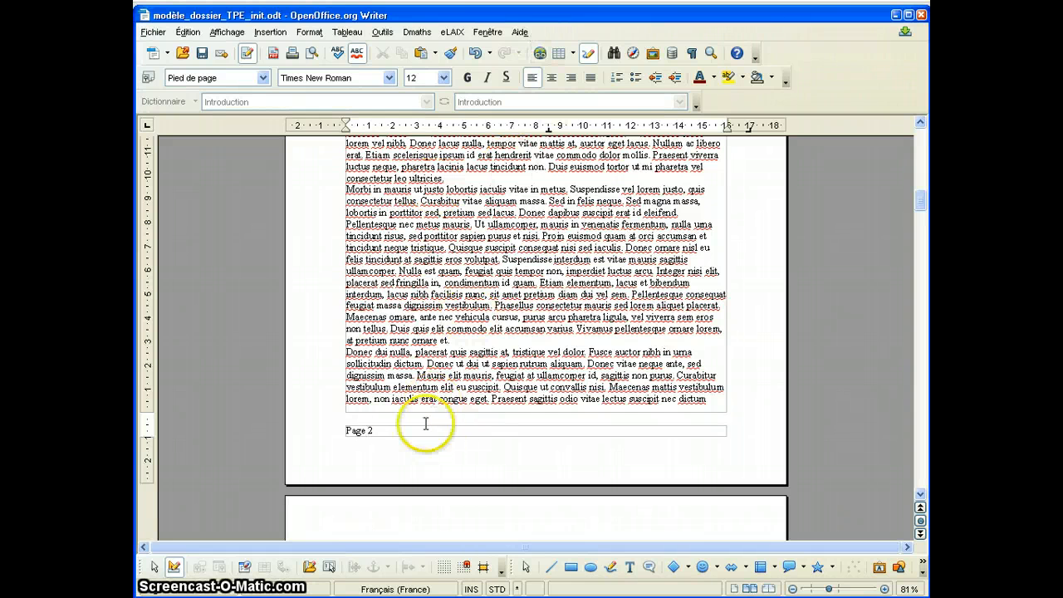
click(572, 77)
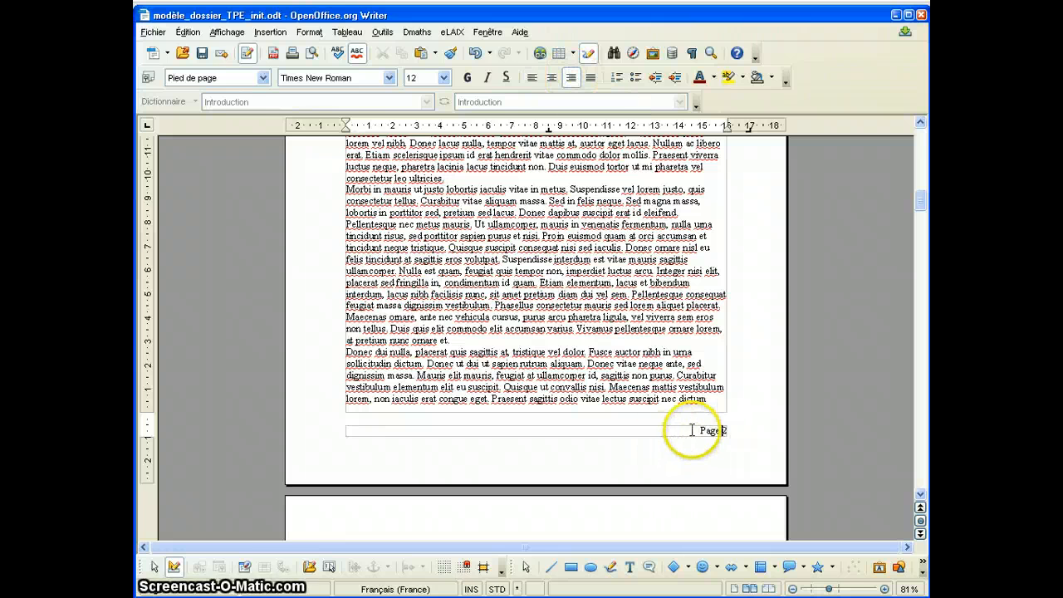
Make the footer's page number text bold and colour it dark blue (Diagramme 1).
drag(693, 430, 737, 430)
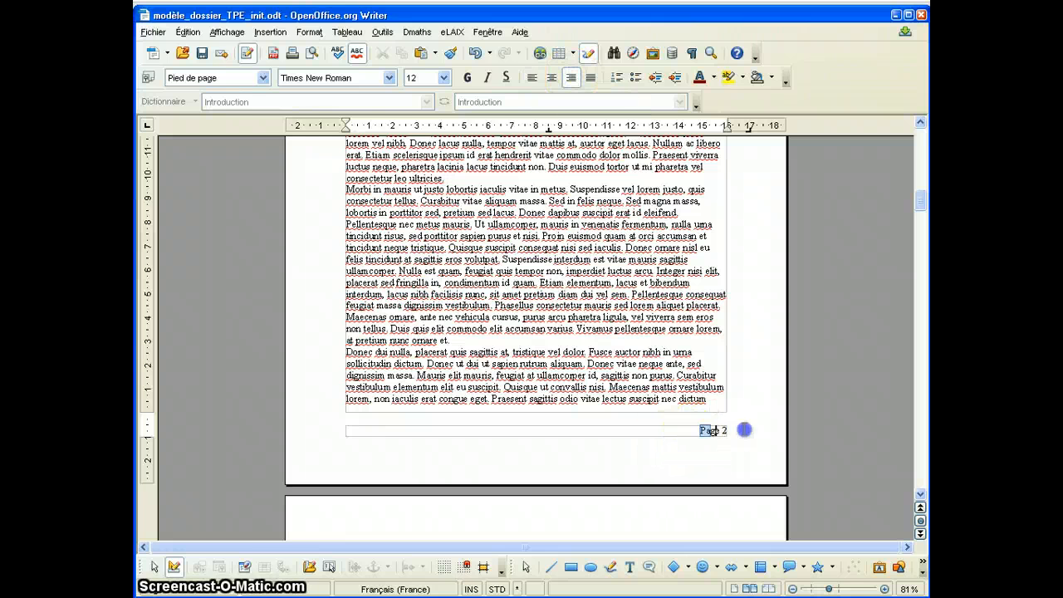
click(468, 77)
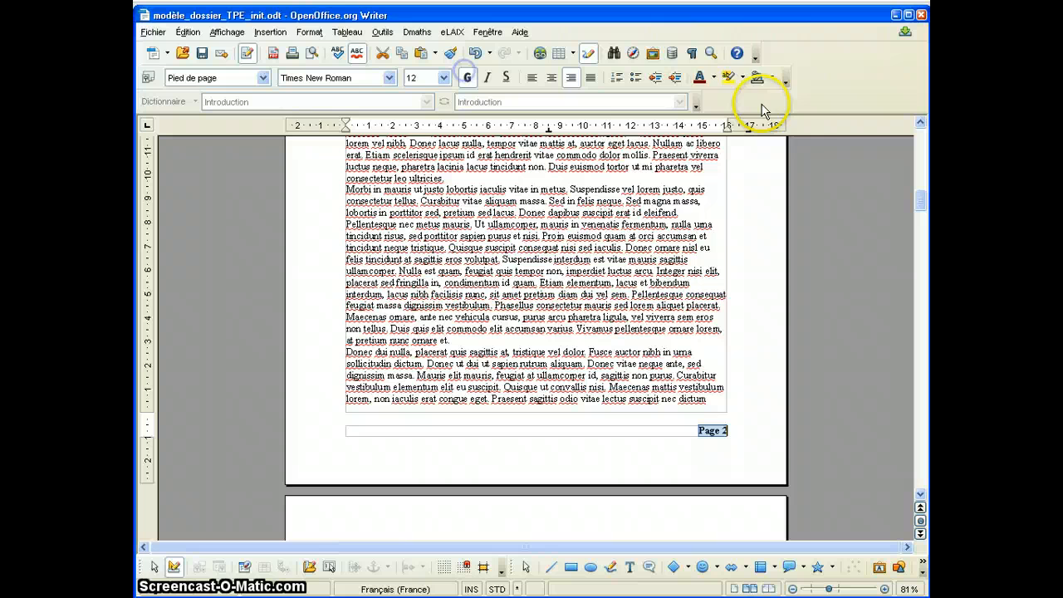
click(710, 77)
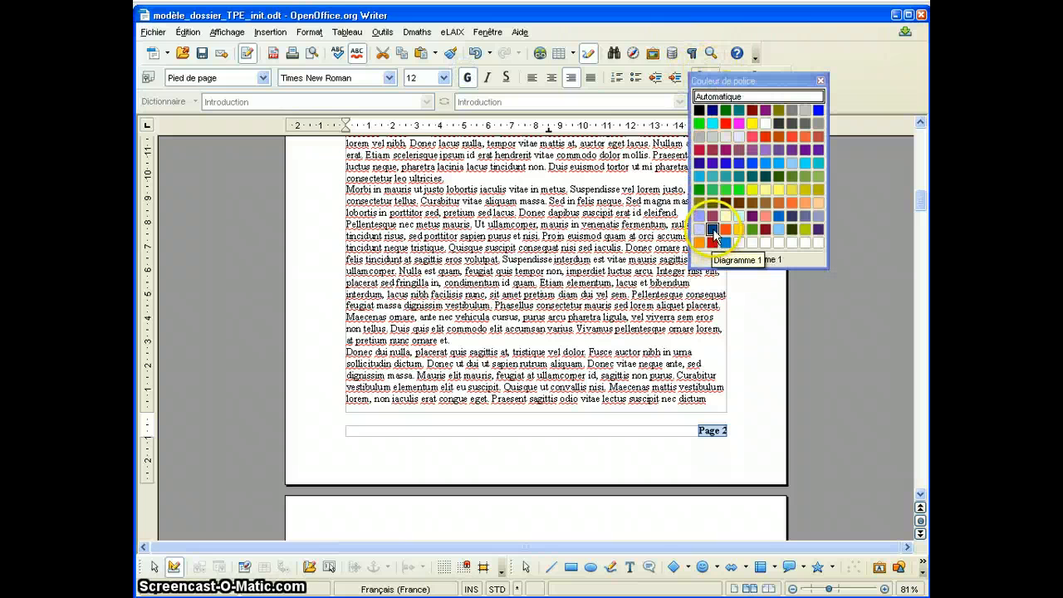
click(712, 229)
click(662, 466)
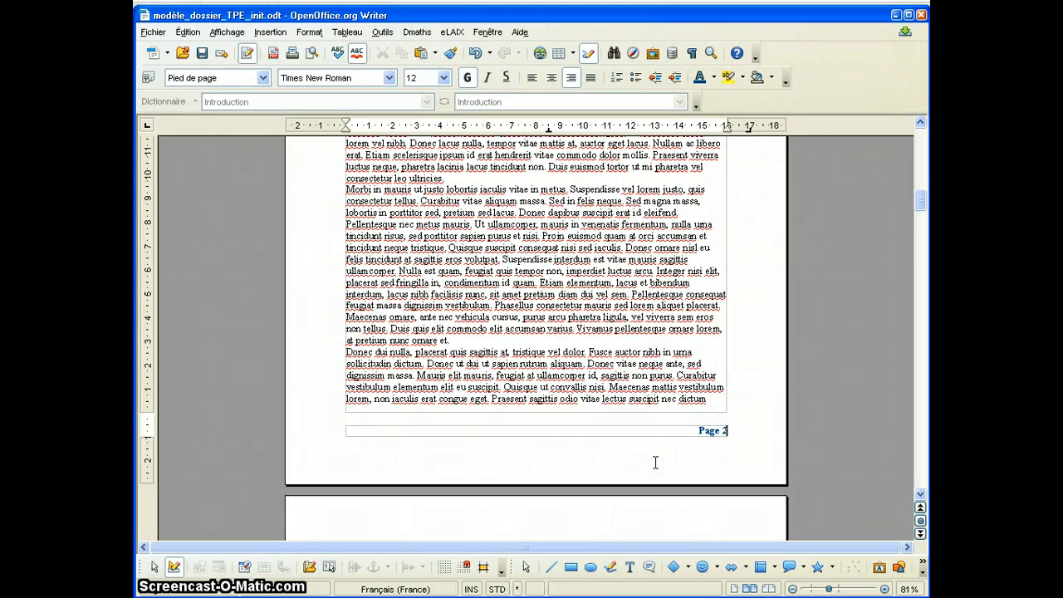
click(538, 459)
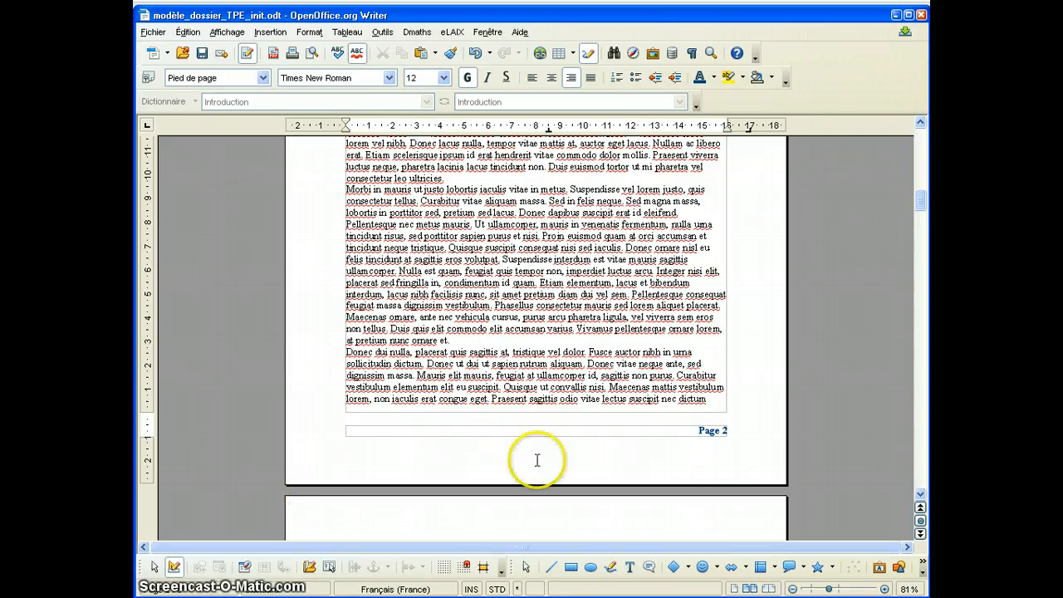
Review the cover page's footer and the unformatted headings Introduction, Première partie and Sous-partie 1.
scroll(538, 460, up, 2)
scroll(538, 460, up, 15)
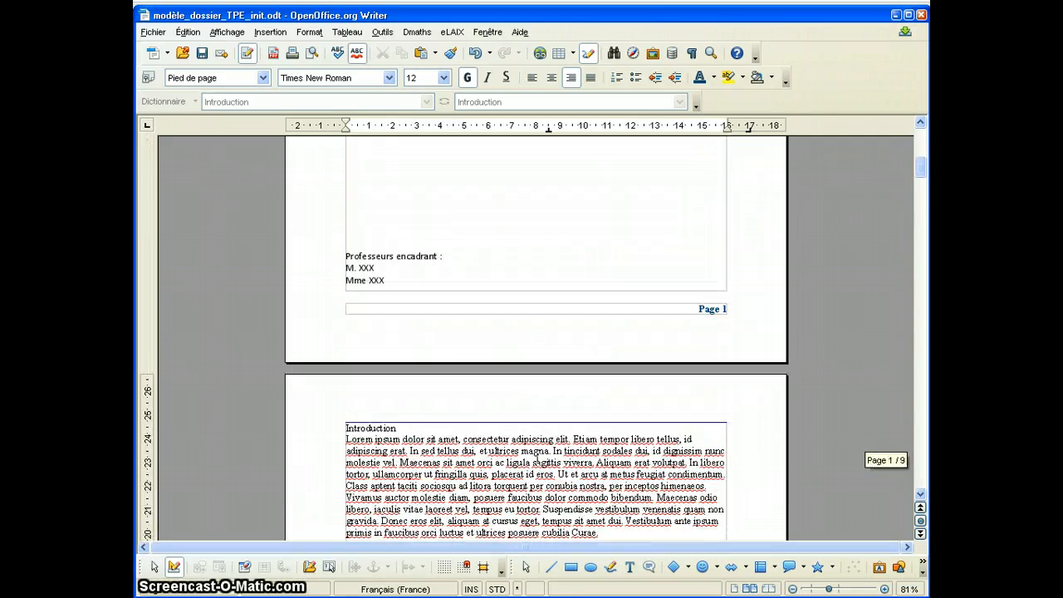
drag(397, 428, 346, 428)
scroll(348, 426, down, 7)
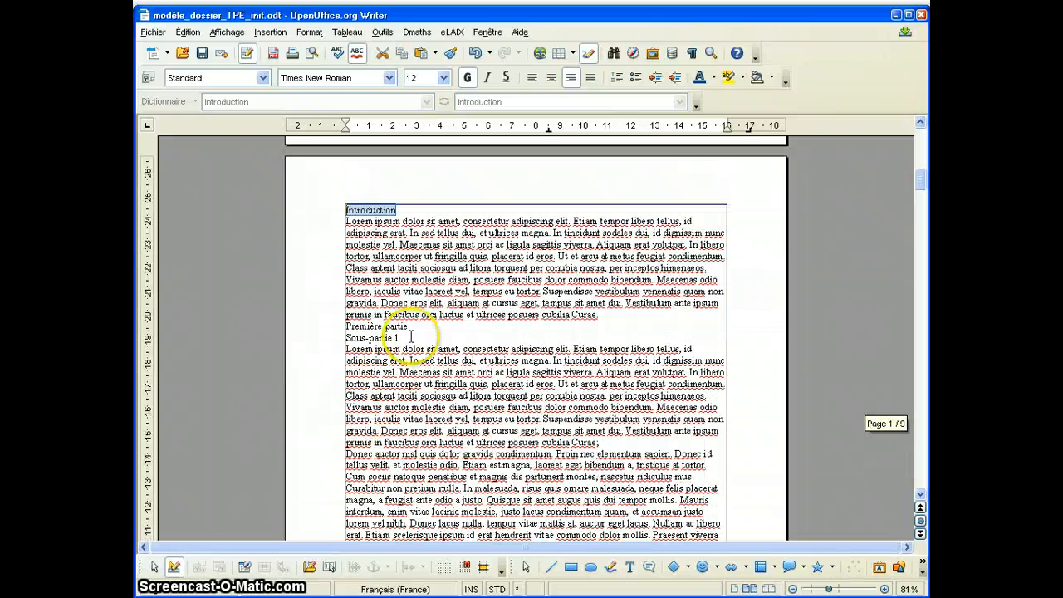
drag(408, 326, 328, 330)
drag(400, 338, 345, 338)
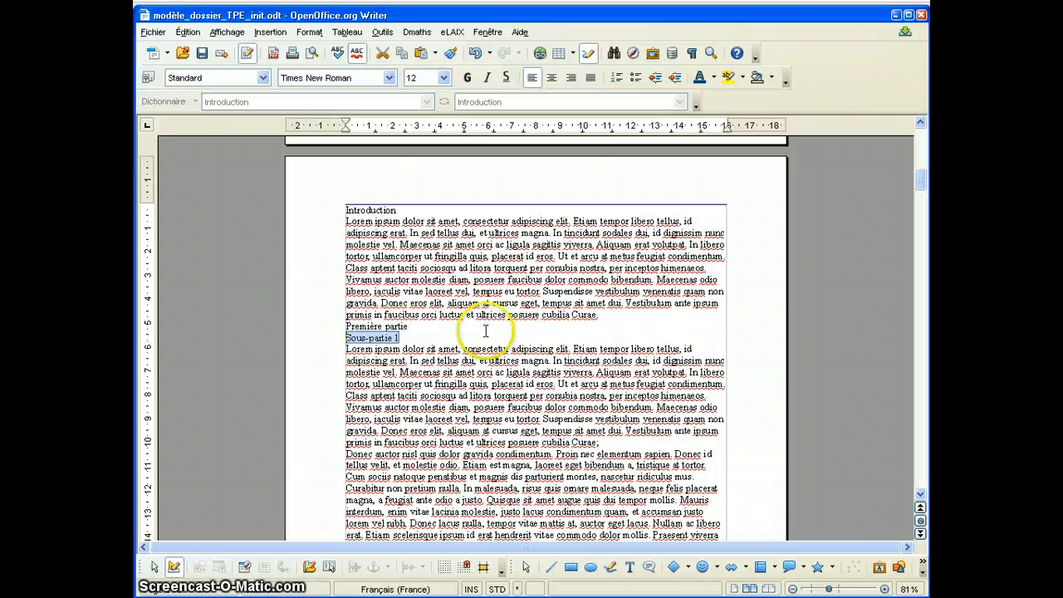
double_click(370, 210)
click(387, 361)
click(384, 326)
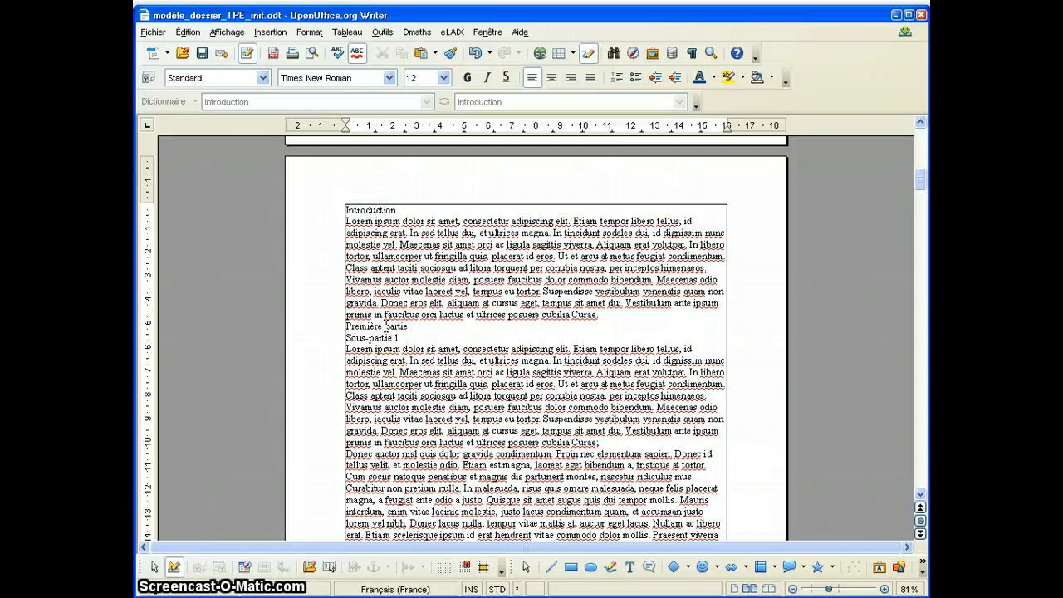
drag(399, 338, 344, 338)
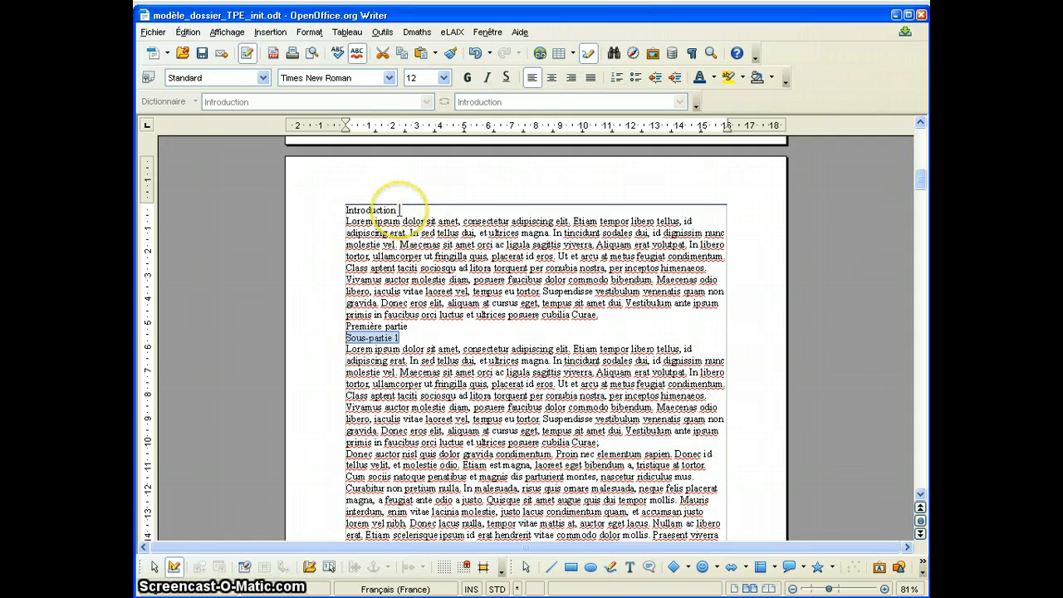
Apply the Titre 1 style to the headings Introduction and Première partie.
drag(400, 210, 338, 210)
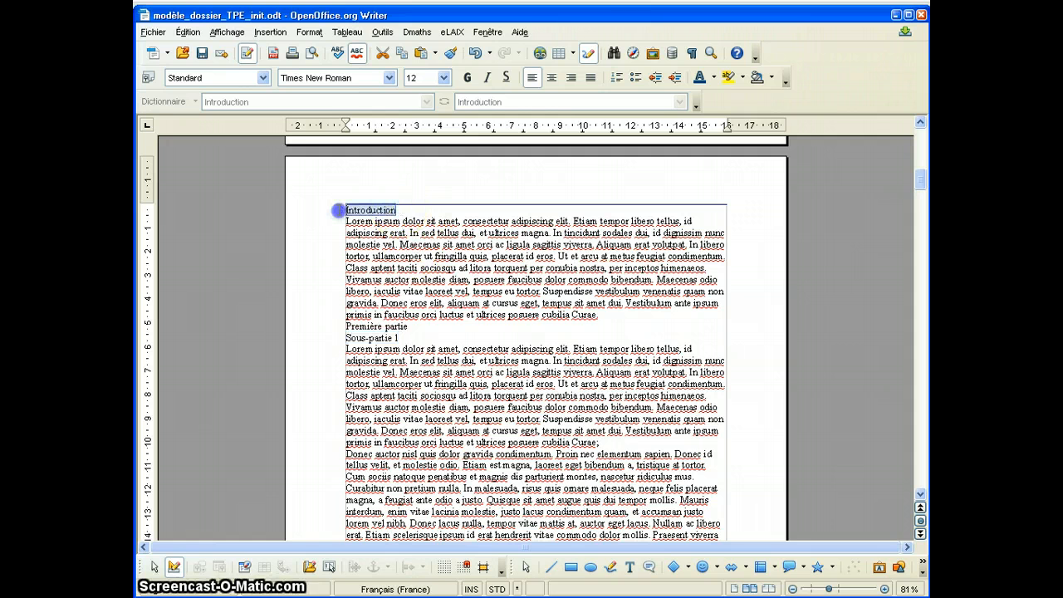
click(262, 78)
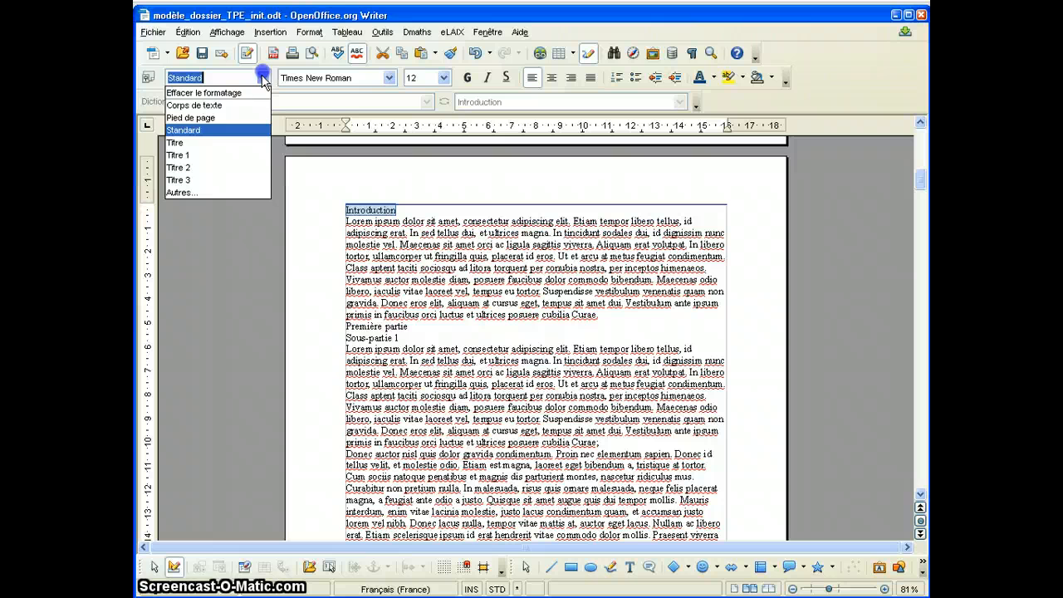
click(202, 156)
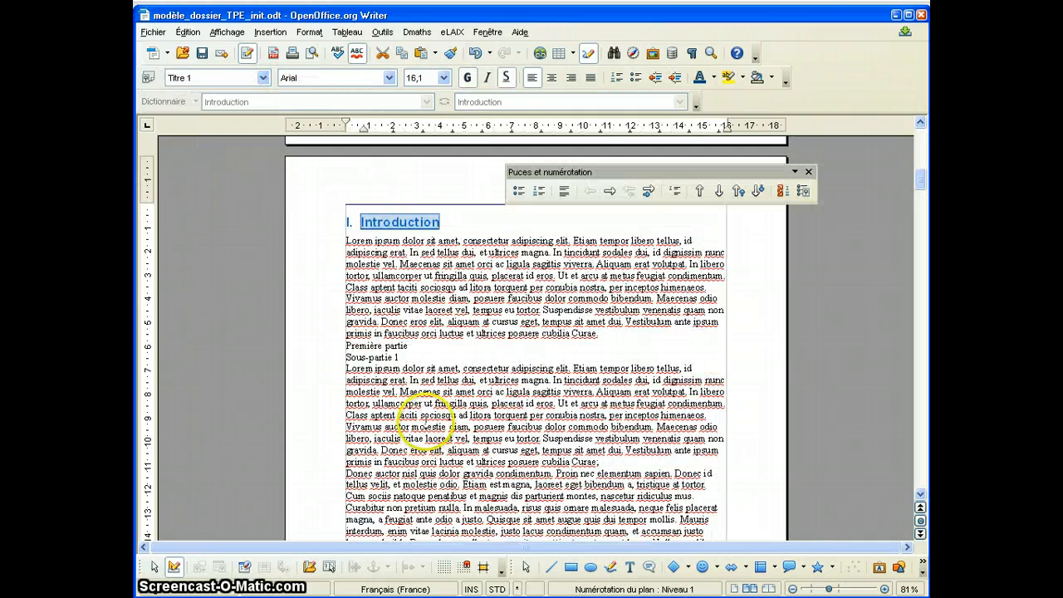
drag(409, 345, 342, 343)
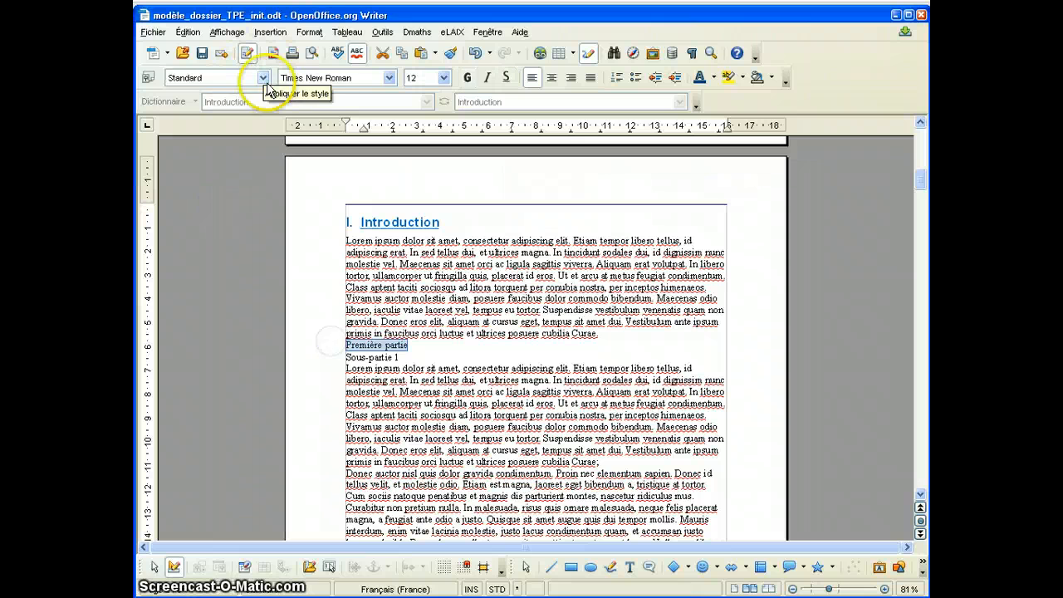
click(262, 77)
click(217, 155)
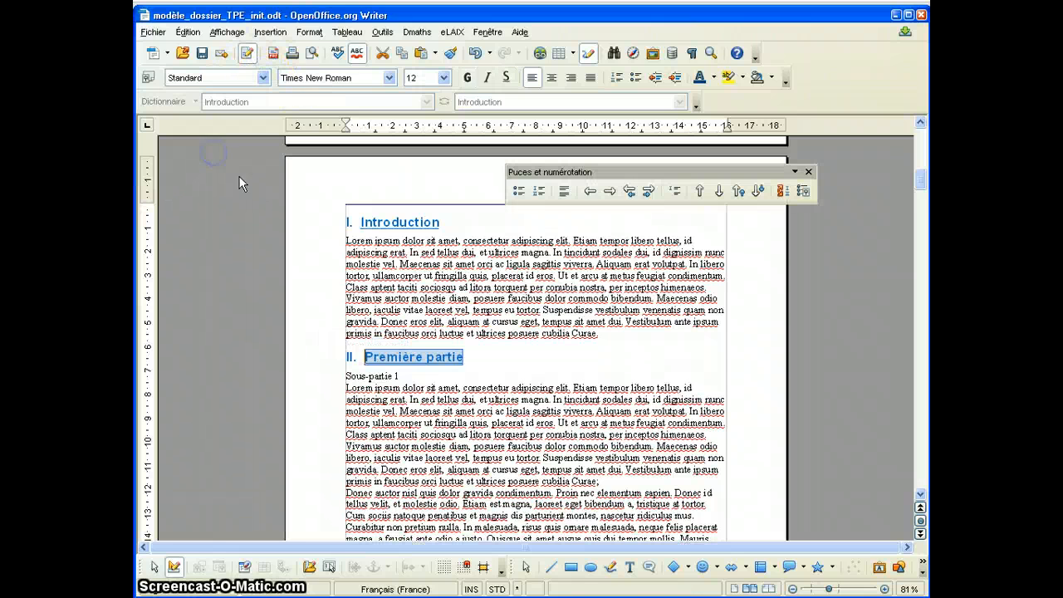
Apply the Titre 2 style to the heading Sous-partie 1.
drag(408, 376, 357, 373)
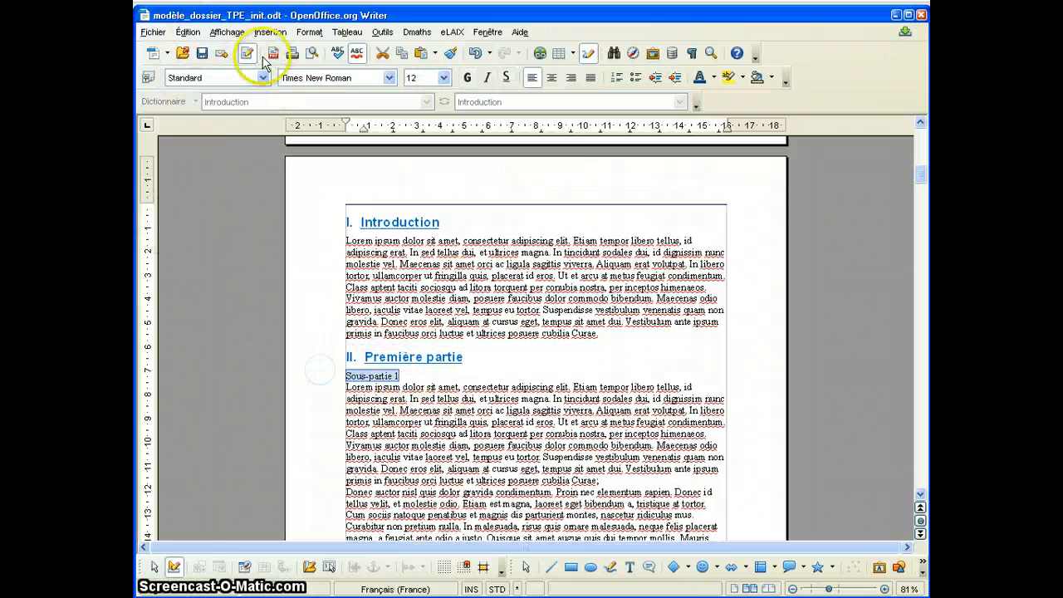
click(262, 77)
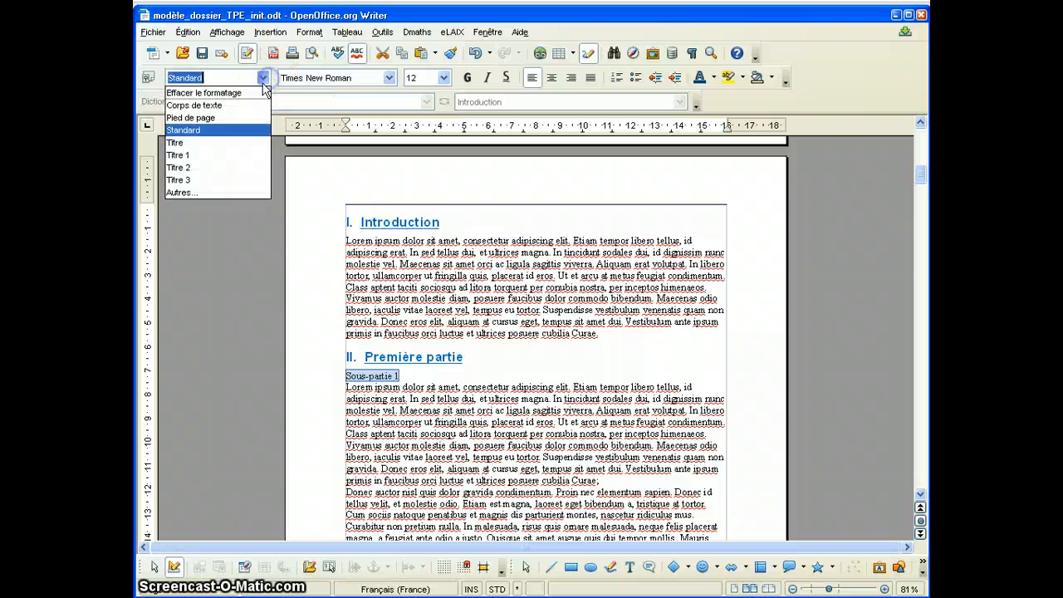
click(212, 167)
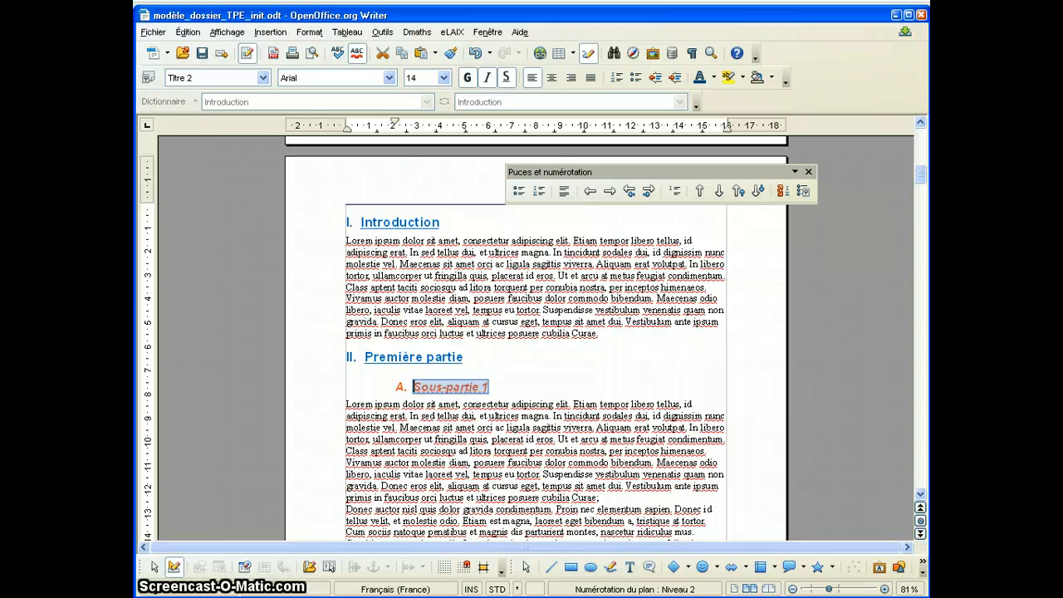
Remove the numbering from the Introduction heading while keeping its Titre 1 style.
scroll(750, 477, up, 4)
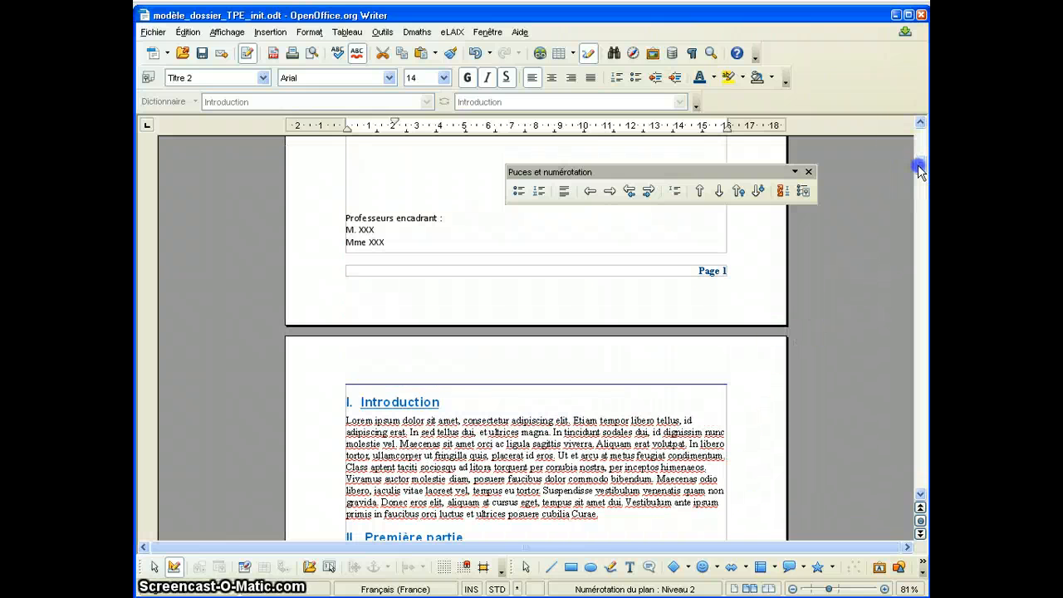
drag(917, 165, 918, 176)
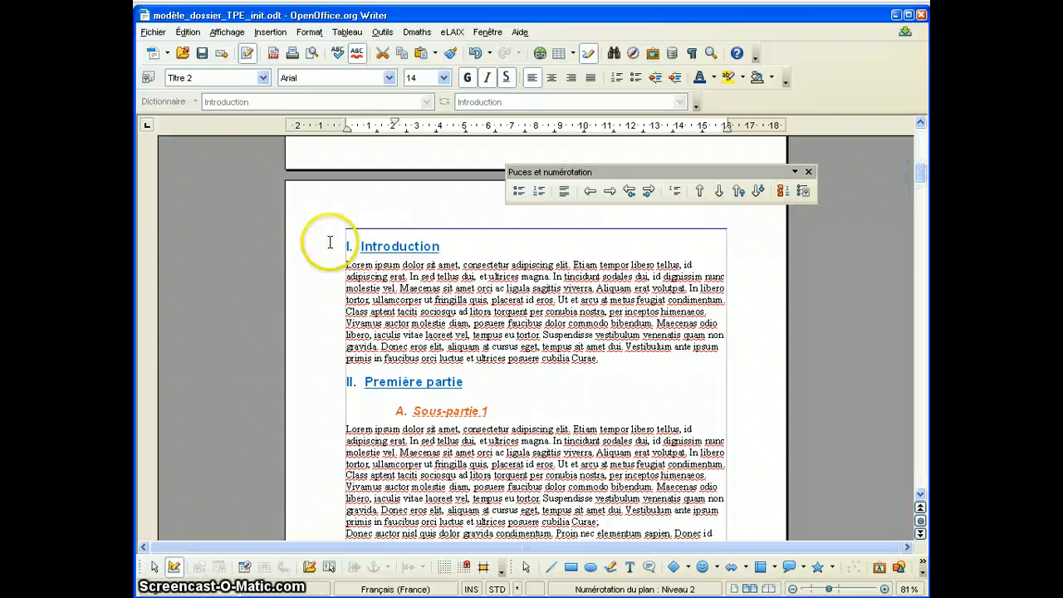
click(391, 246)
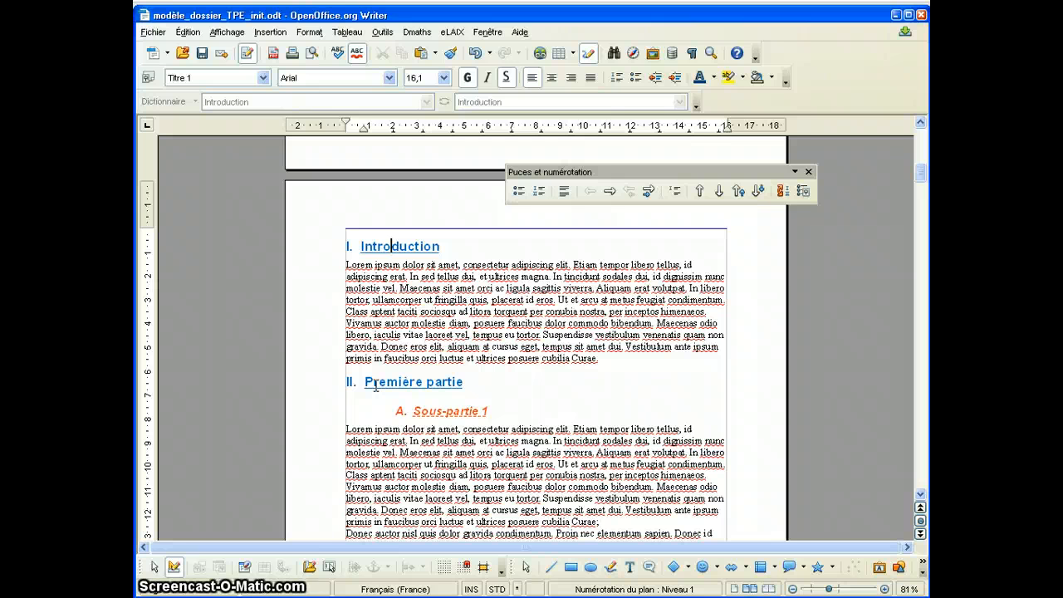
click(382, 246)
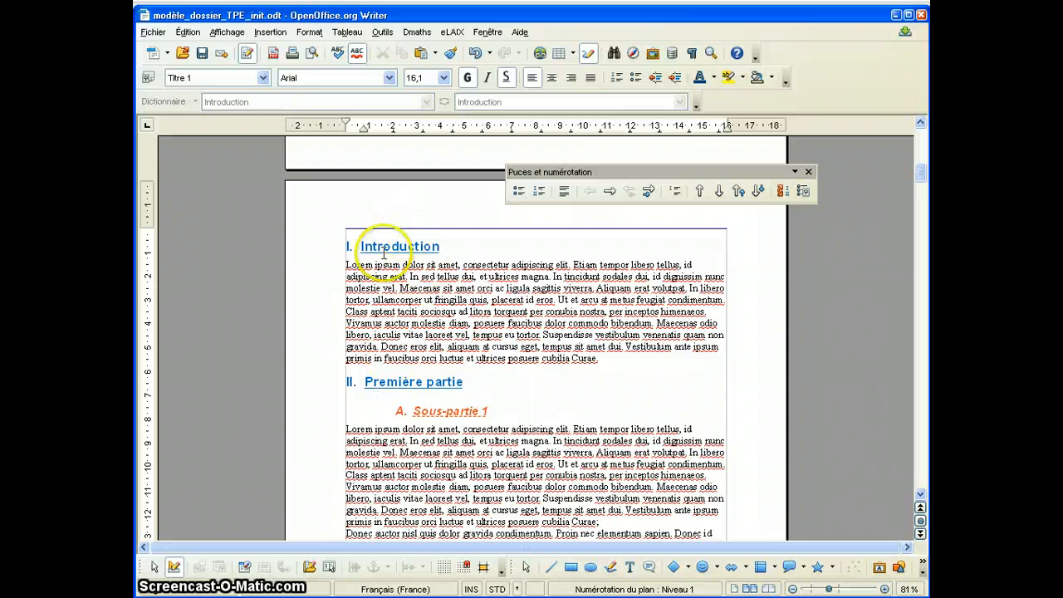
right_click(391, 247)
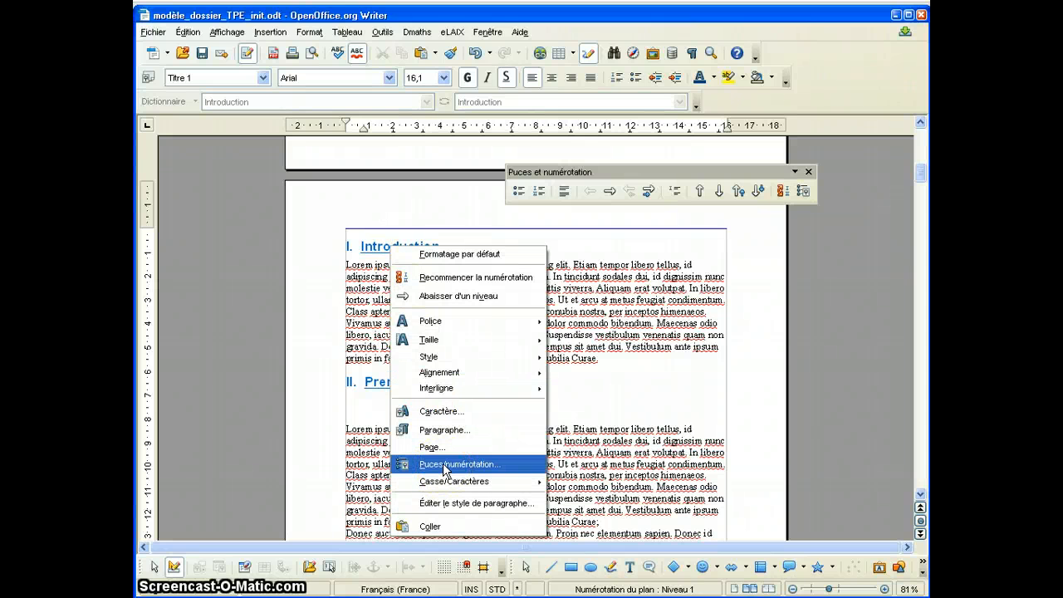
click(445, 465)
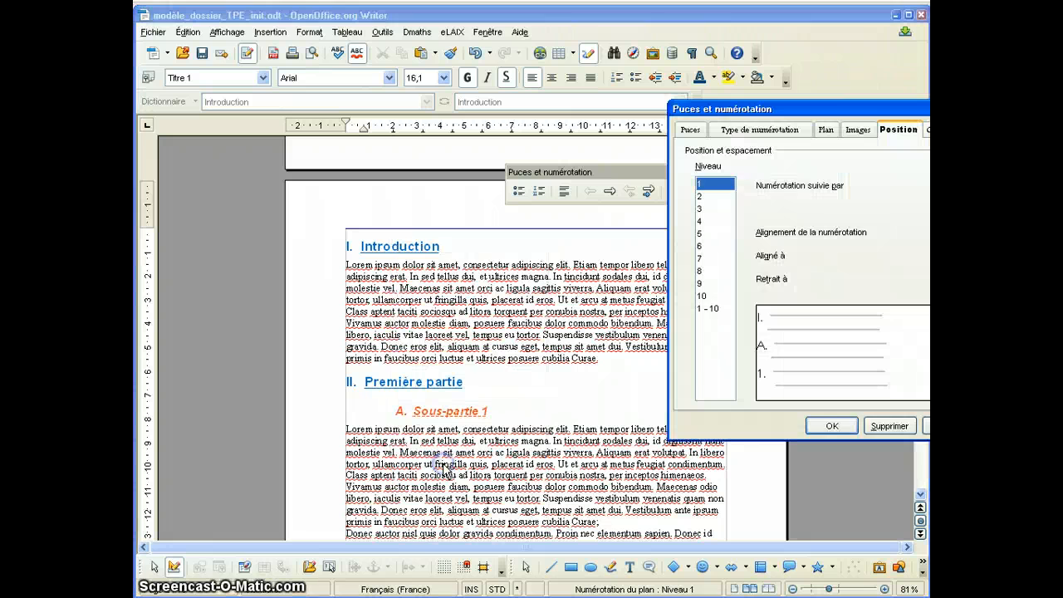
click(895, 425)
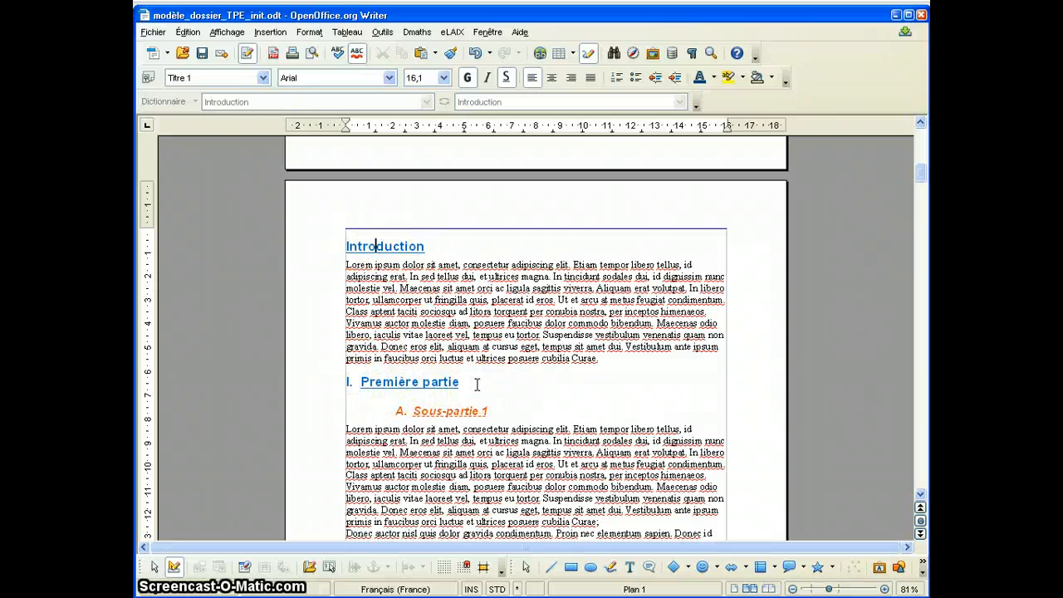
Remove the numbering from the Lexique heading on the page after page 7.
drag(924, 177, 909, 379)
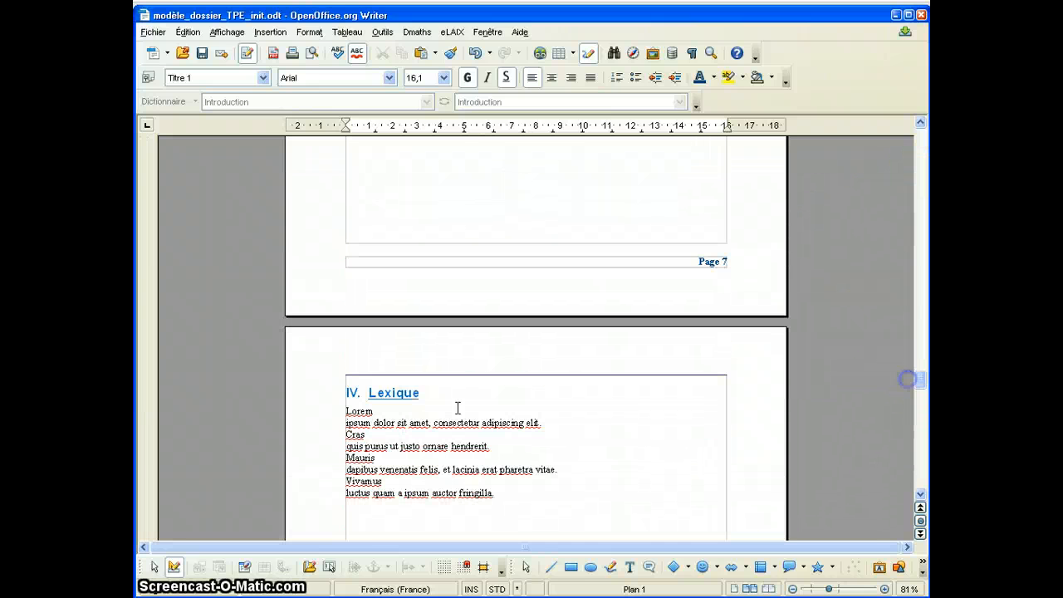
right_click(376, 394)
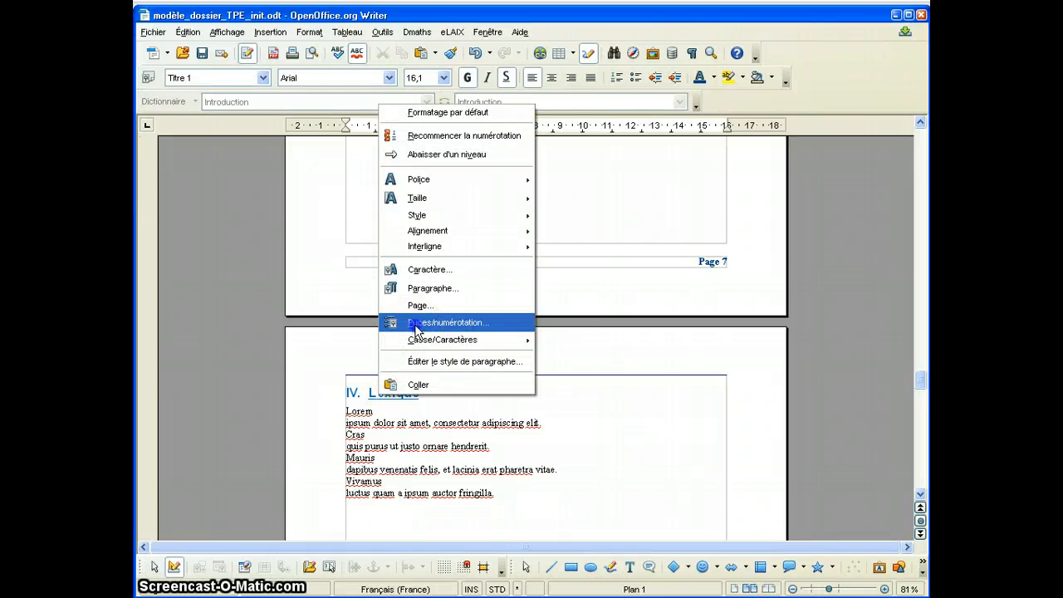
click(415, 331)
click(892, 424)
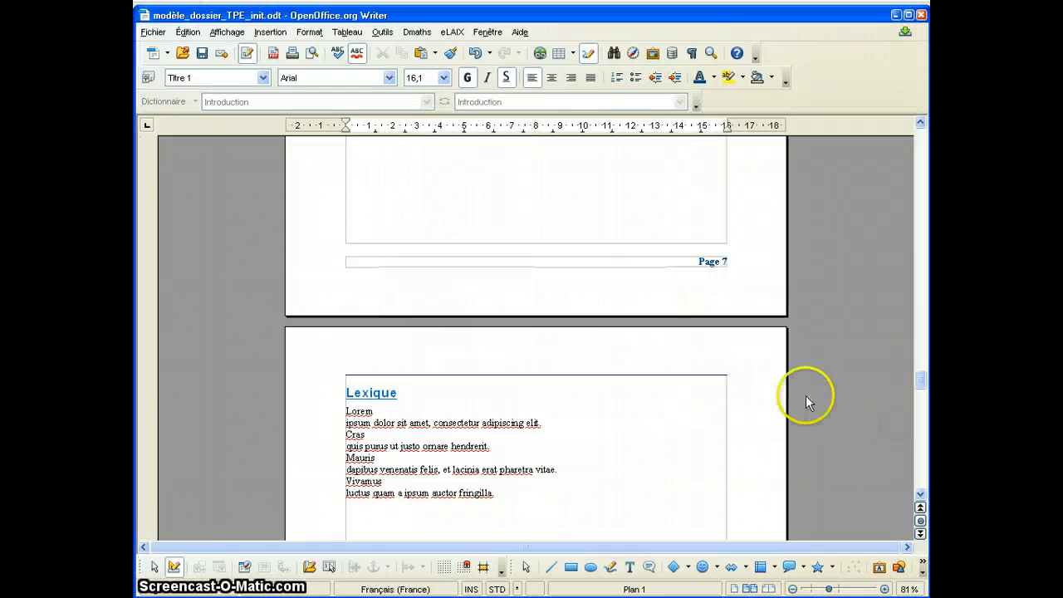
Remove the numbering from the Bibliographie heading on the page after page 8.
drag(920, 379, 890, 425)
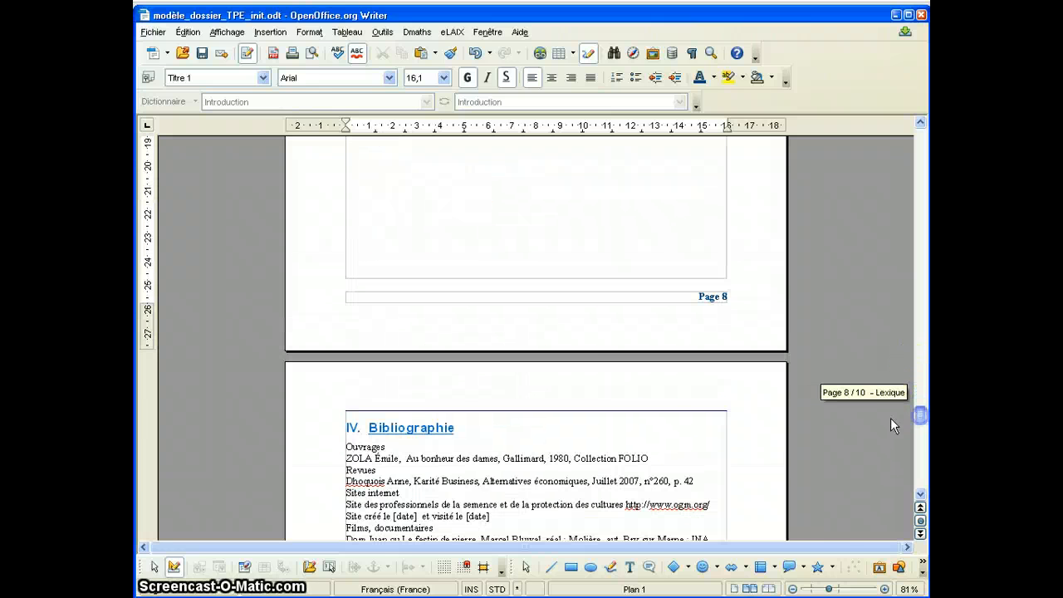
right_click(437, 425)
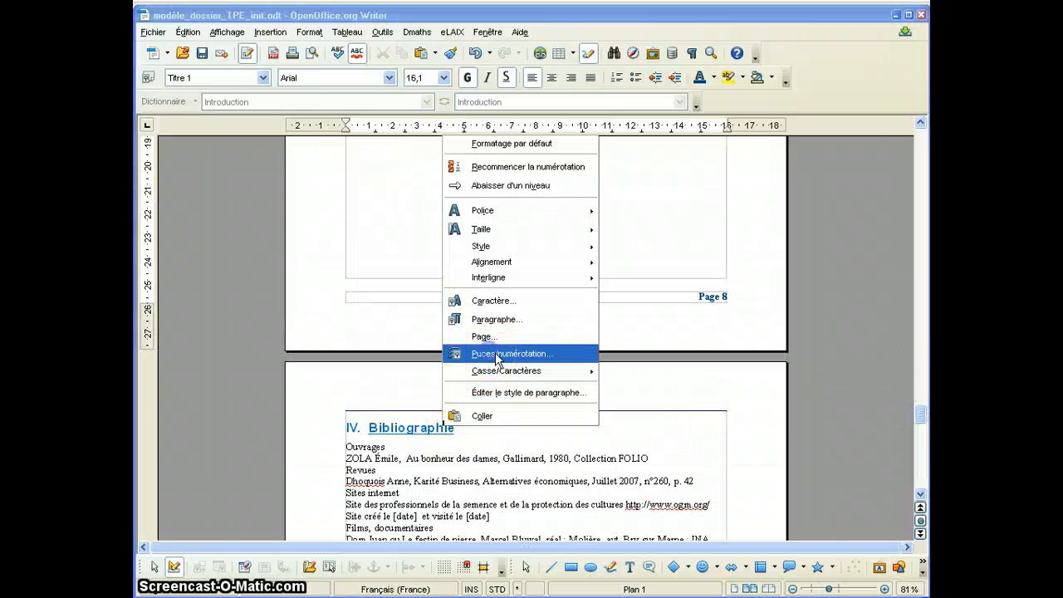
click(498, 353)
click(890, 424)
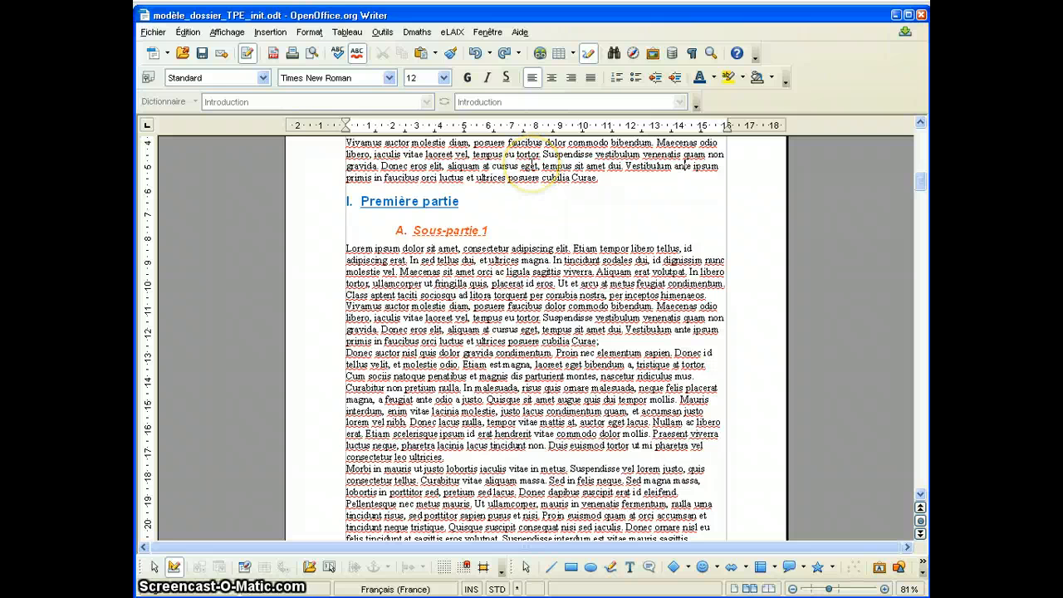
right_click(530, 166)
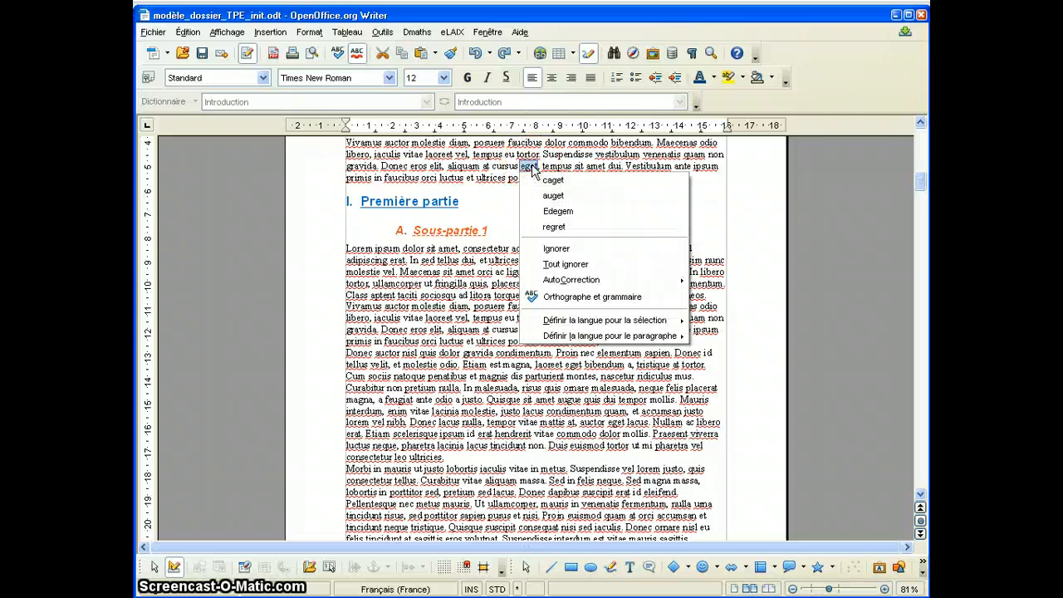
click(430, 200)
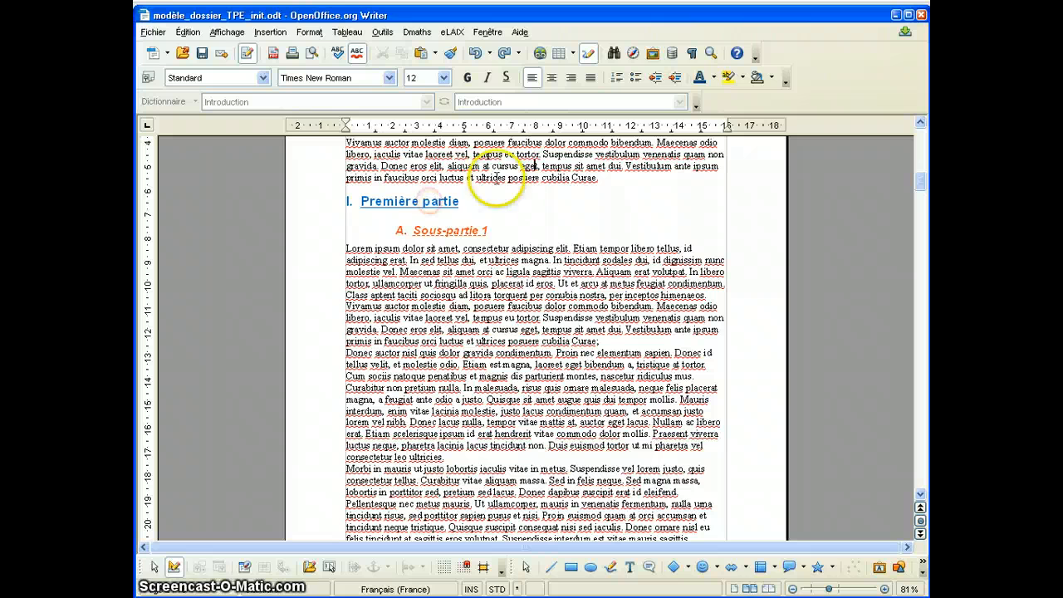
right_click(510, 177)
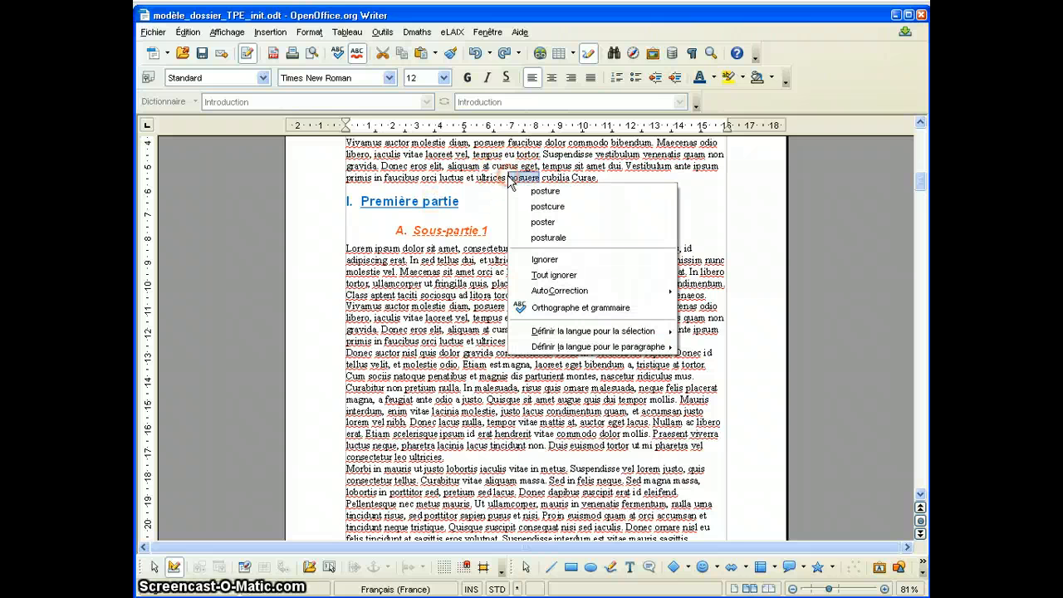
click(426, 203)
Try the Gras Italique and Italique font styles in the Titre 1 paragraph style and confirm it with Gras.
right_click(432, 201)
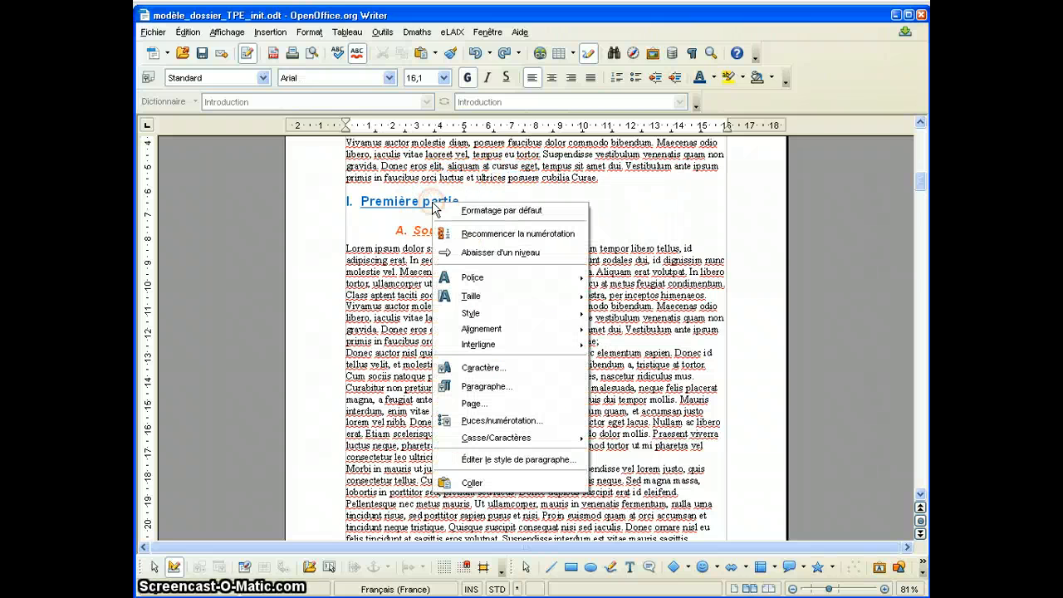
click(476, 462)
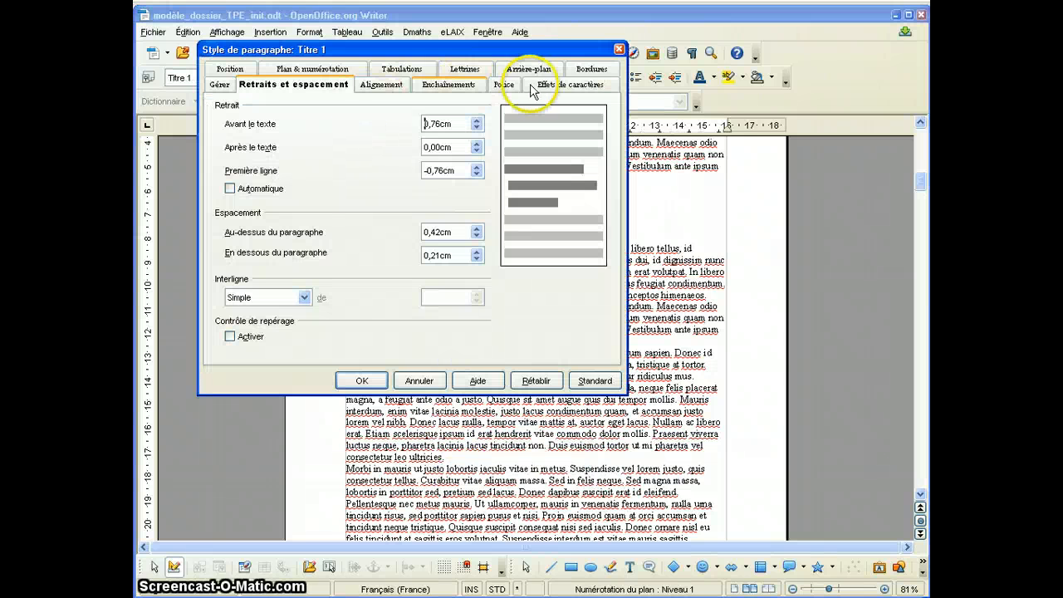
click(503, 84)
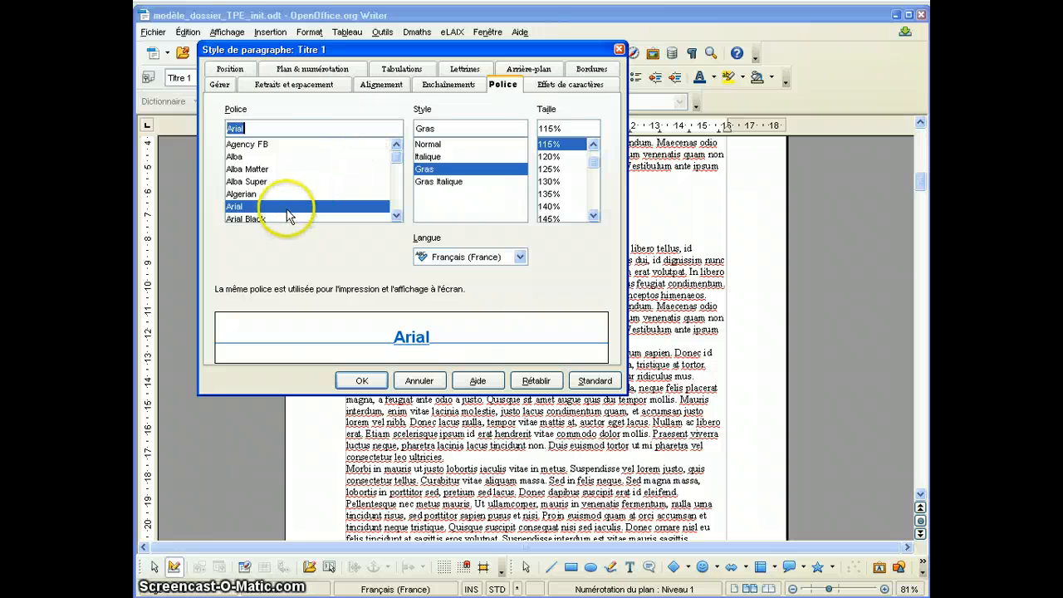
click(440, 181)
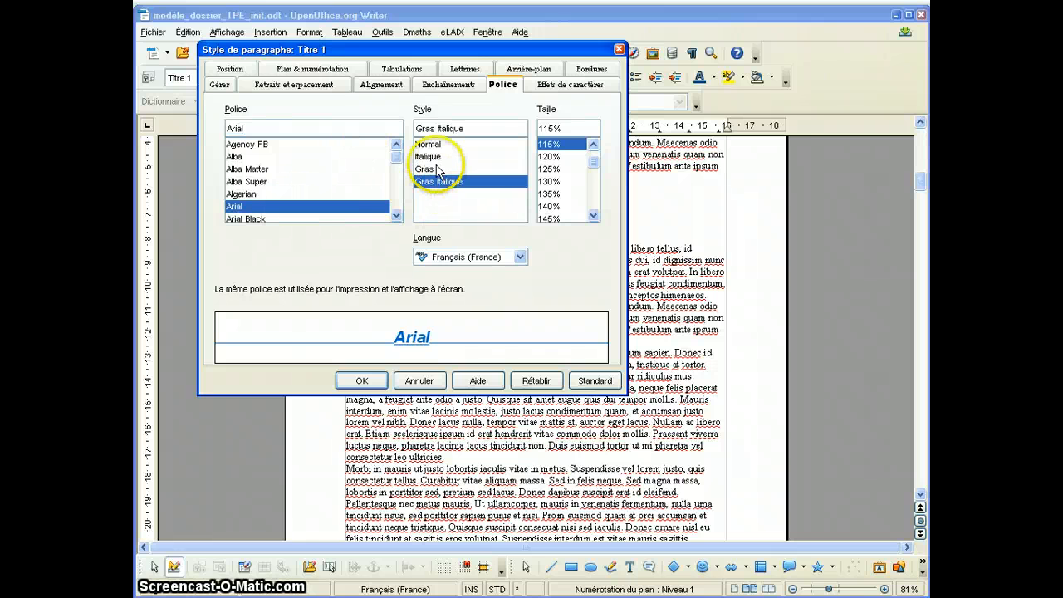
click(436, 157)
click(430, 170)
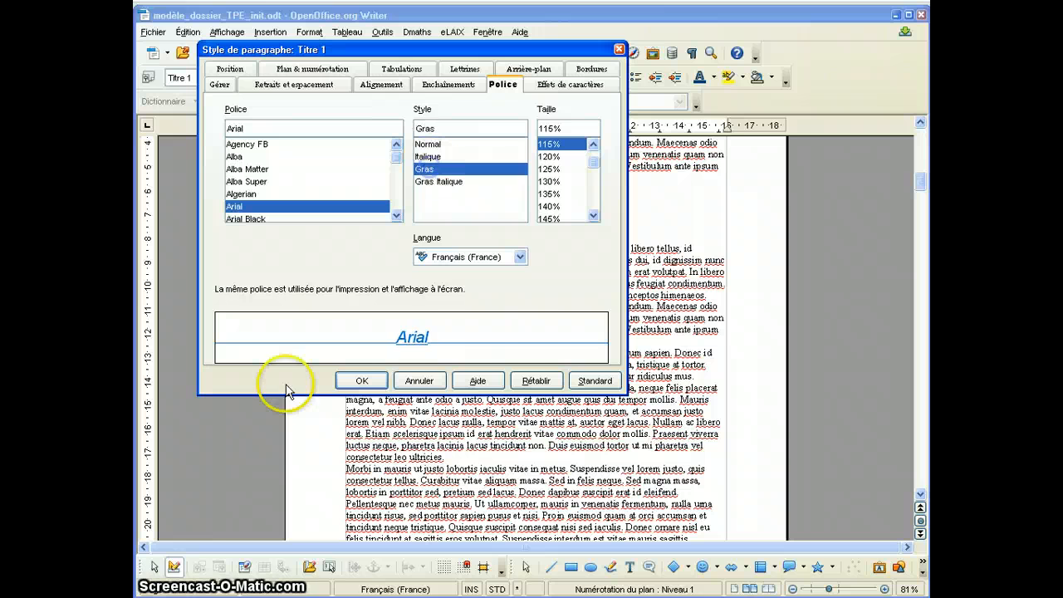
click(357, 381)
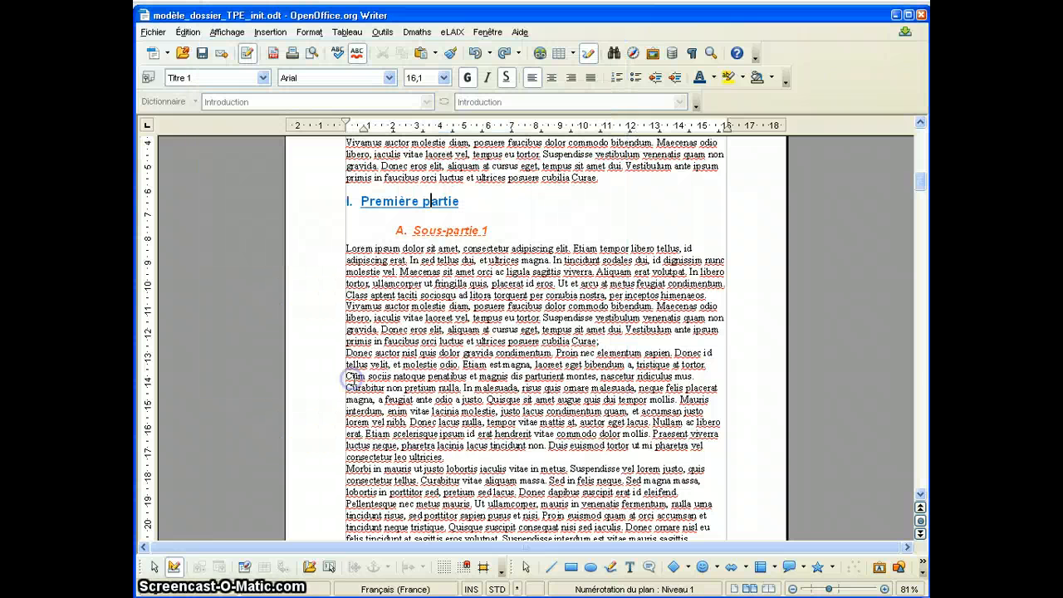
right_click(509, 181)
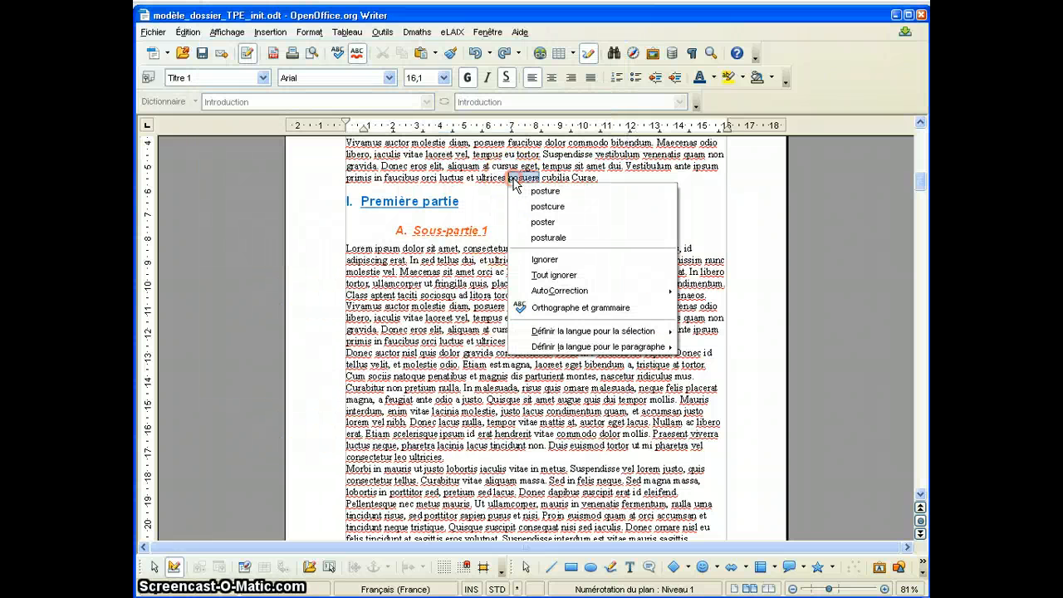
click(441, 165)
right_click(441, 165)
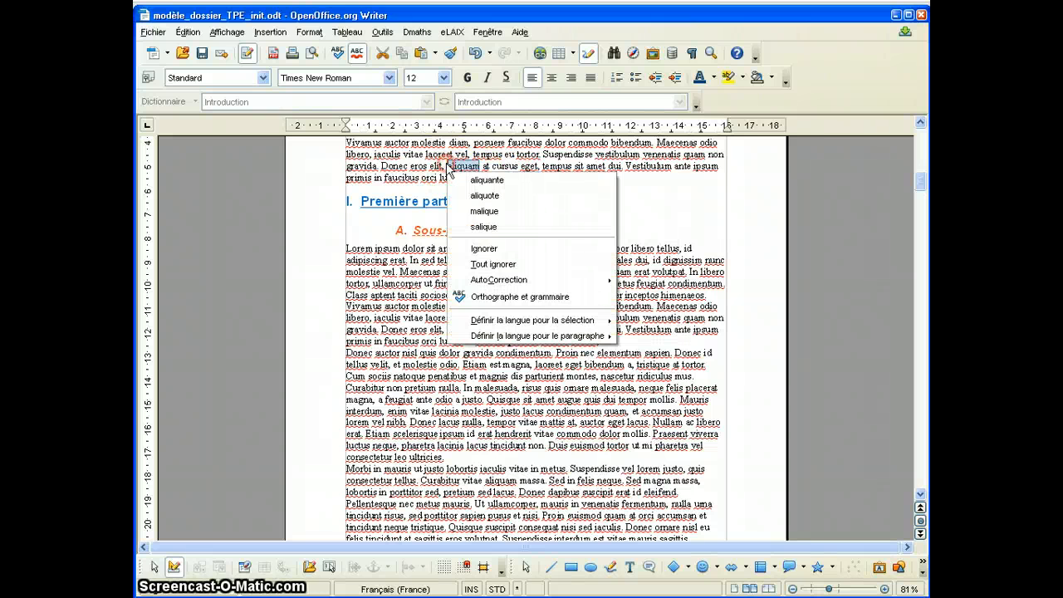
click(643, 160)
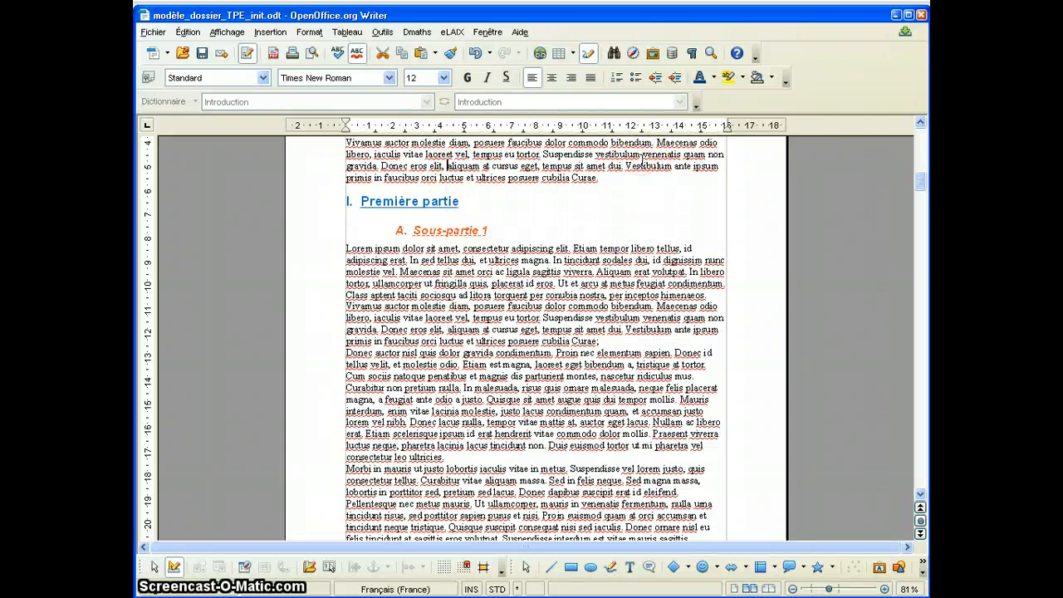
click(263, 78)
click(240, 130)
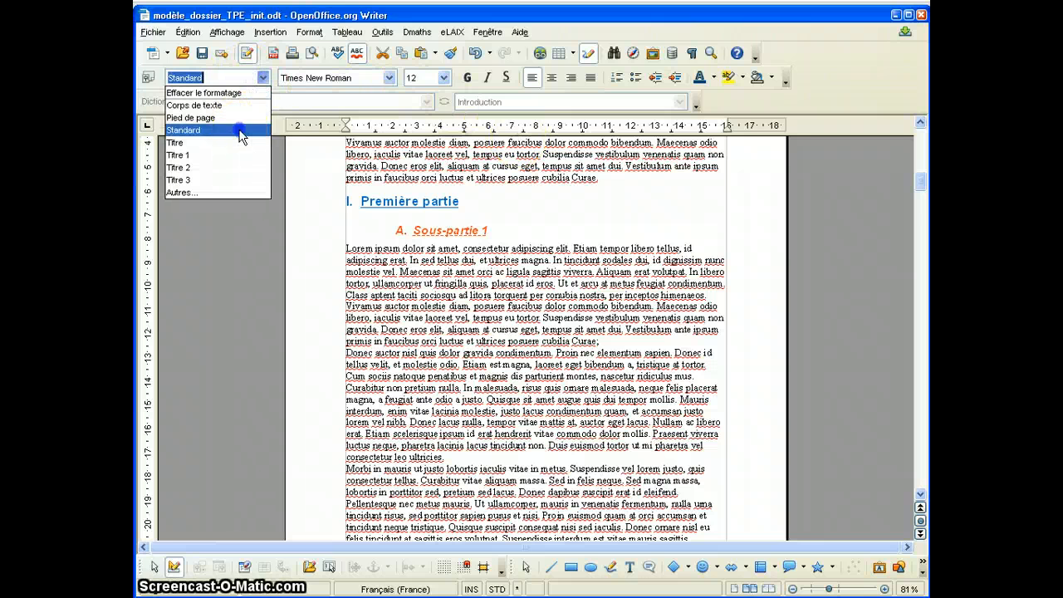
right_click(500, 179)
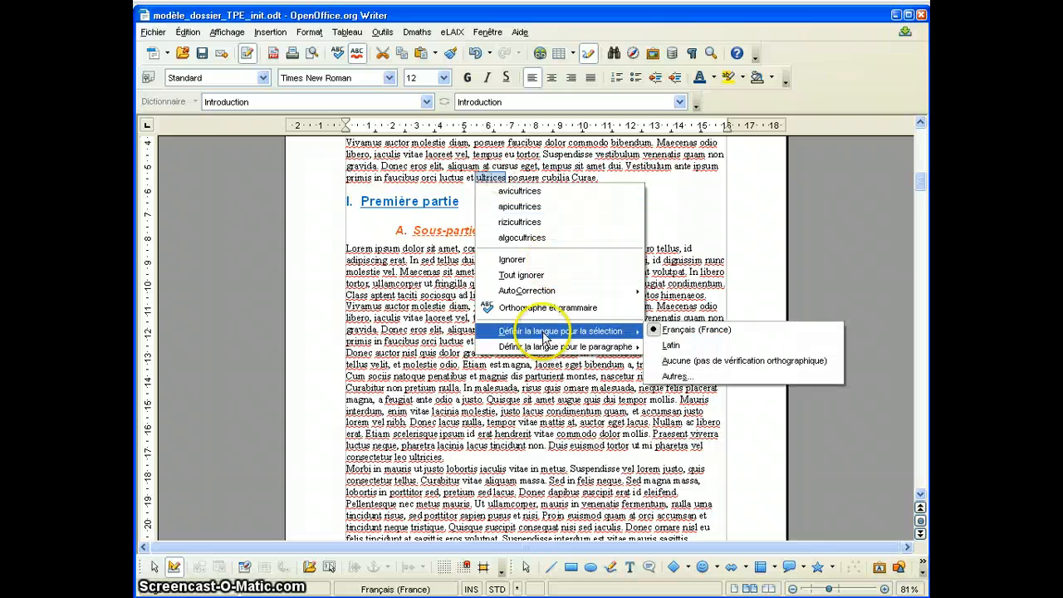
click(621, 203)
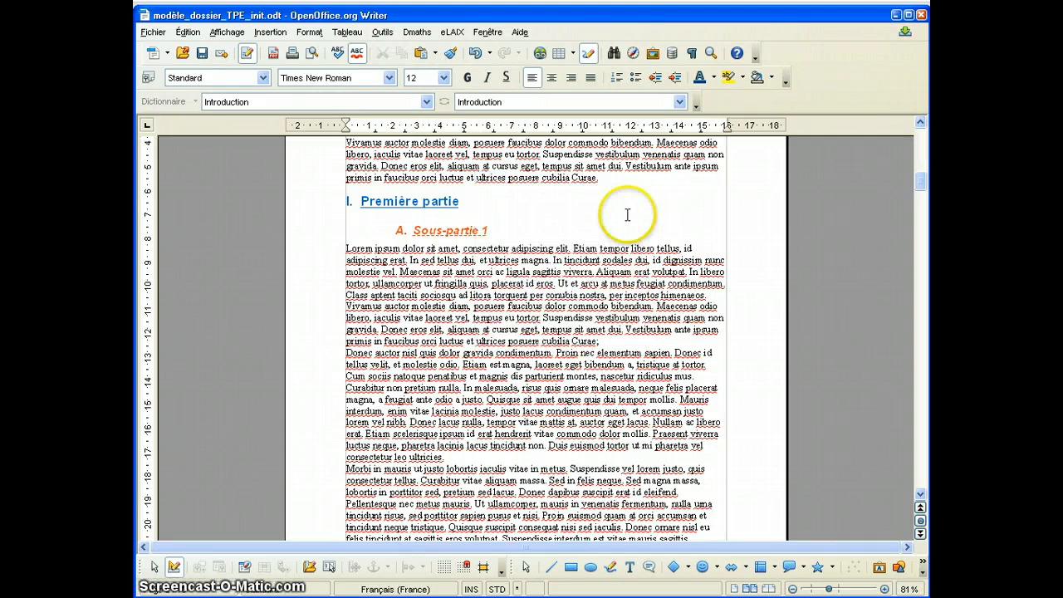
Edit the Standard paragraph style to use justified (Justifié) alignment and 1,5 ligne line spacing.
right_click(621, 183)
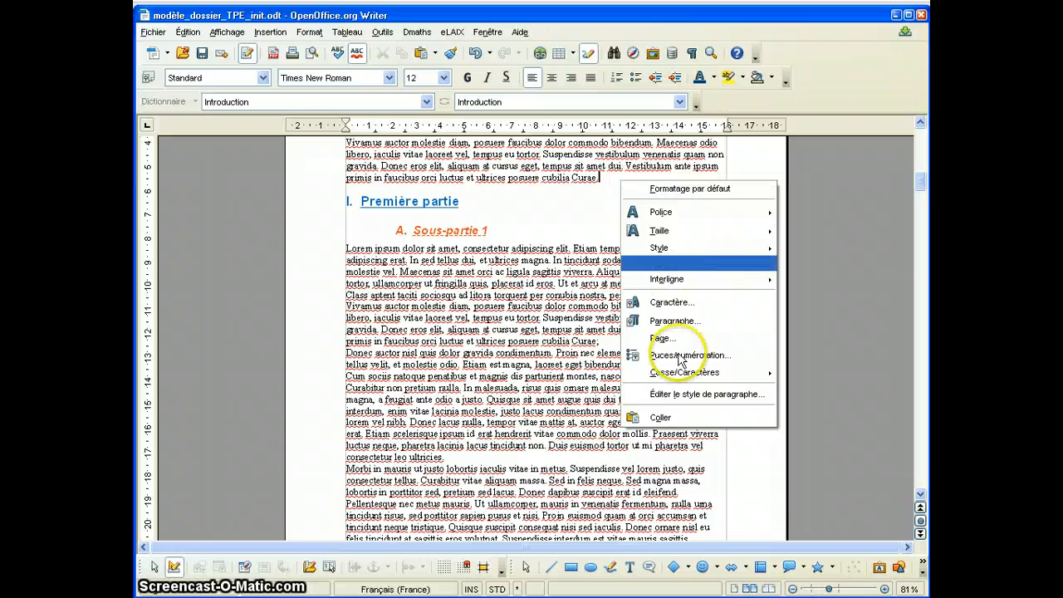
click(673, 397)
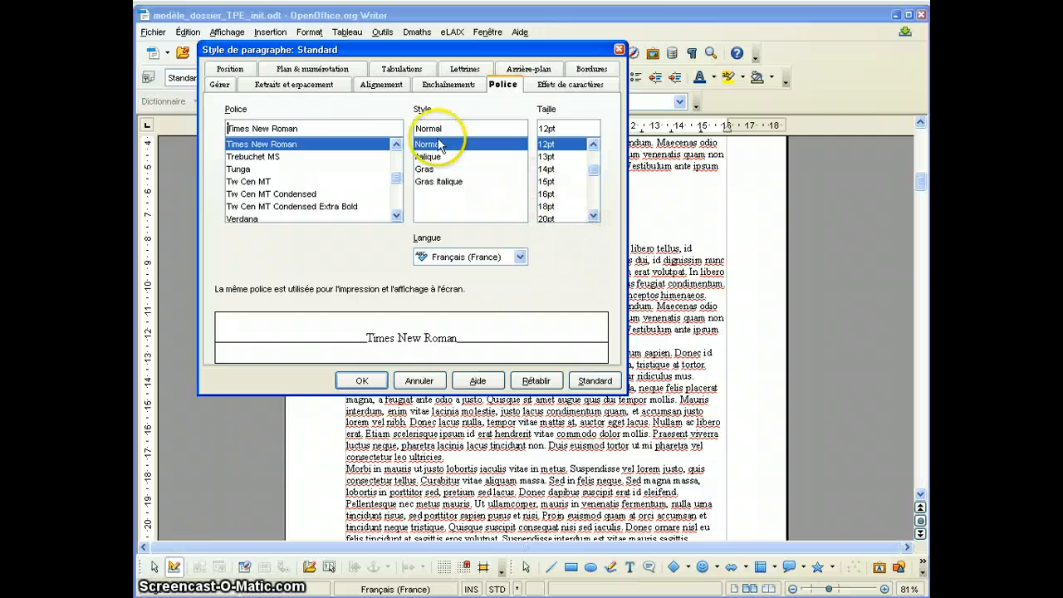
click(366, 87)
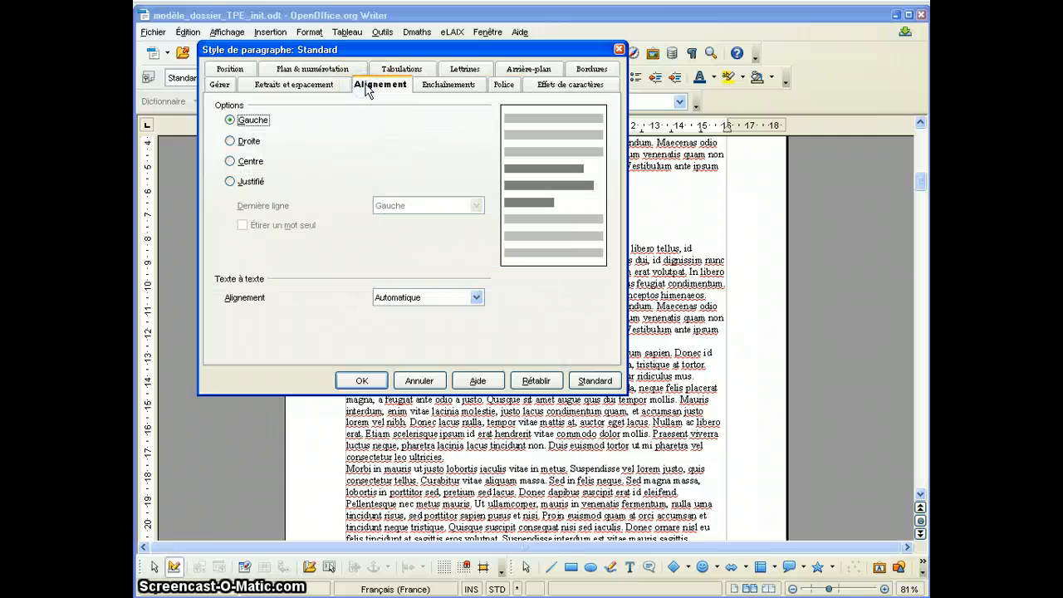
click(248, 181)
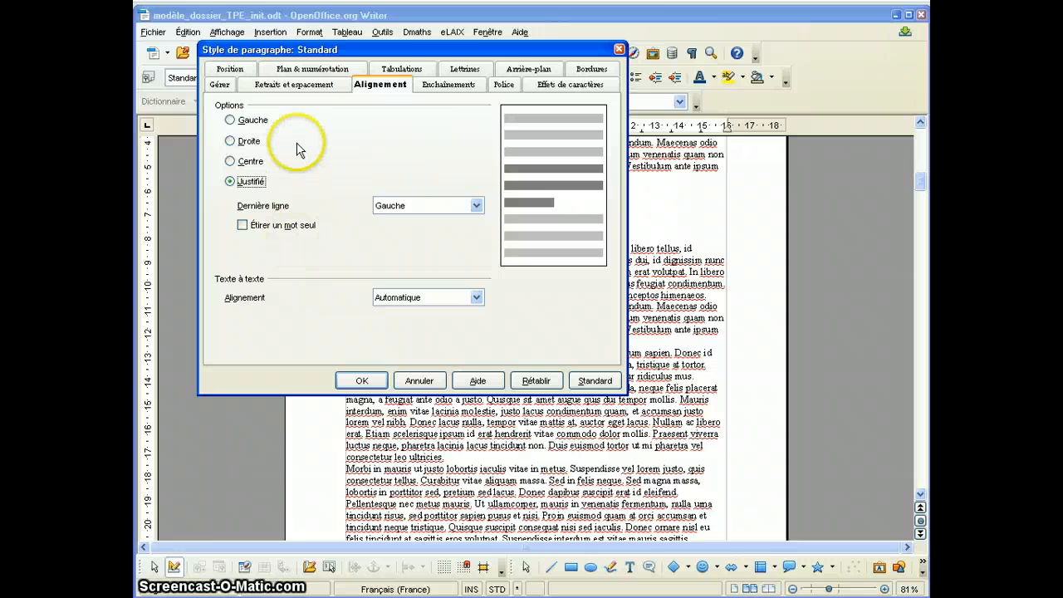
click(312, 88)
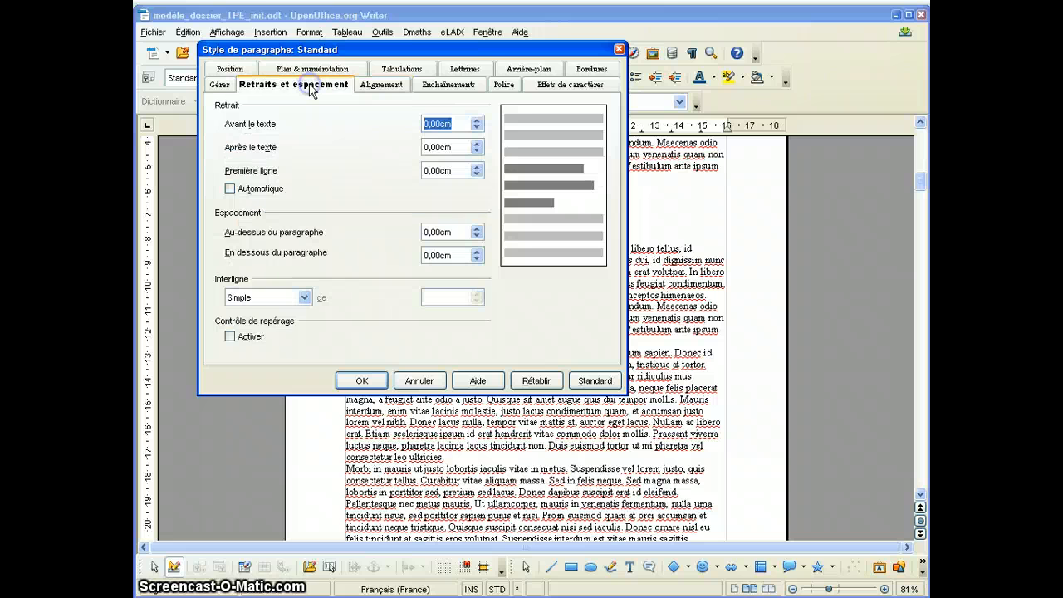
click(304, 297)
click(280, 326)
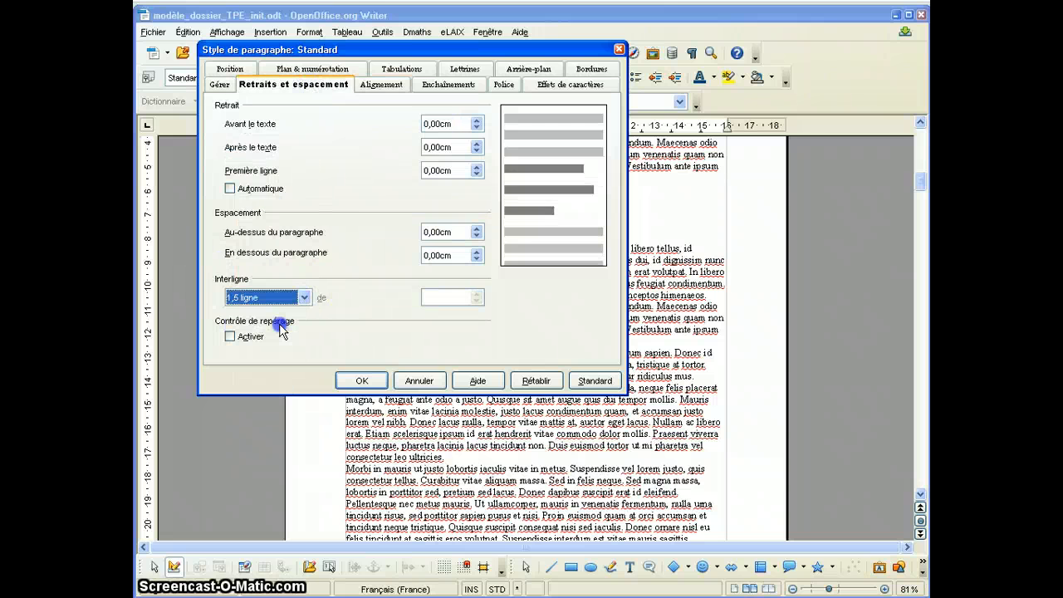
click(361, 382)
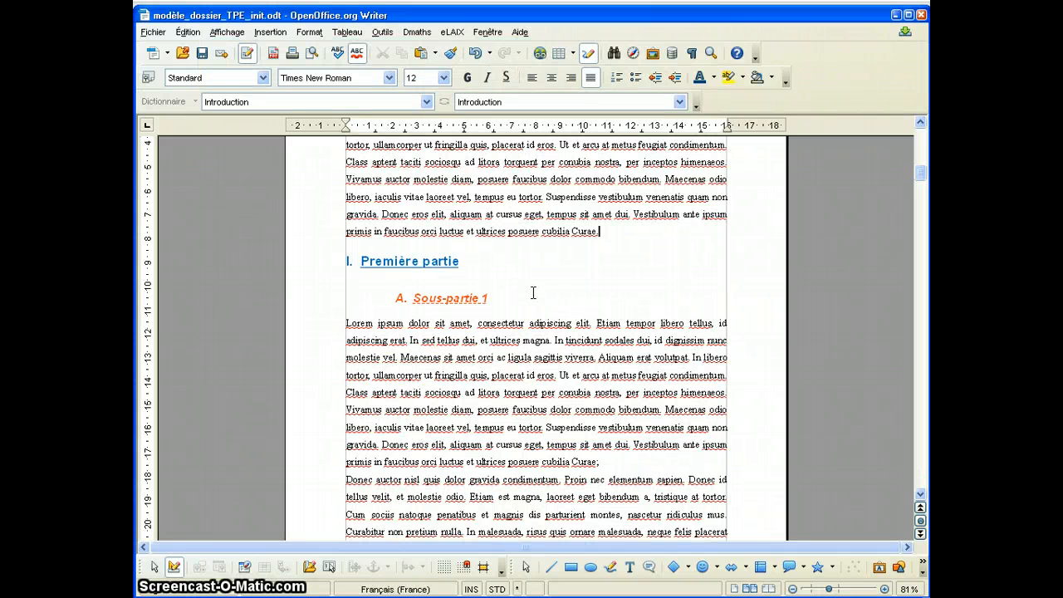
Set the font size of the Standard paragraph style to 13pt.
scroll(533, 292, down, 15)
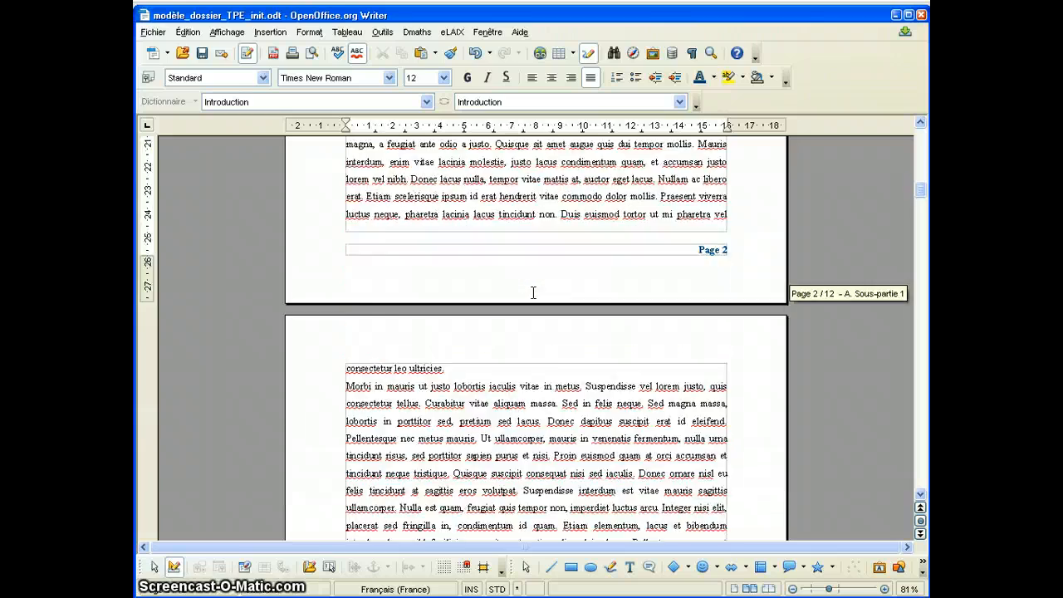
scroll(533, 292, down, 5)
scroll(534, 292, up, 1)
scroll(533, 292, down, 2)
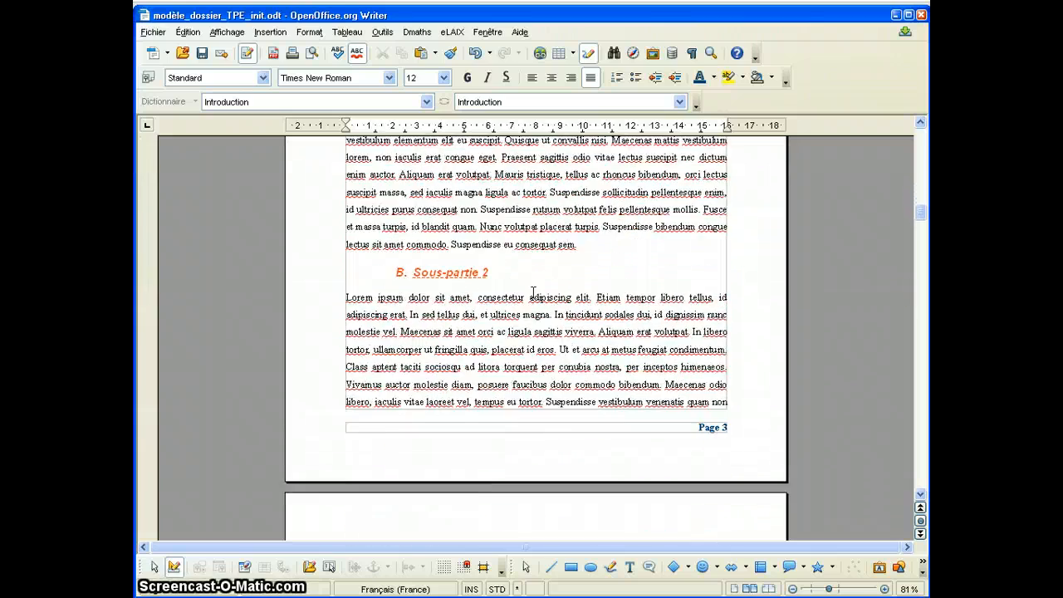
scroll(534, 293, up, 4)
scroll(533, 292, up, 20)
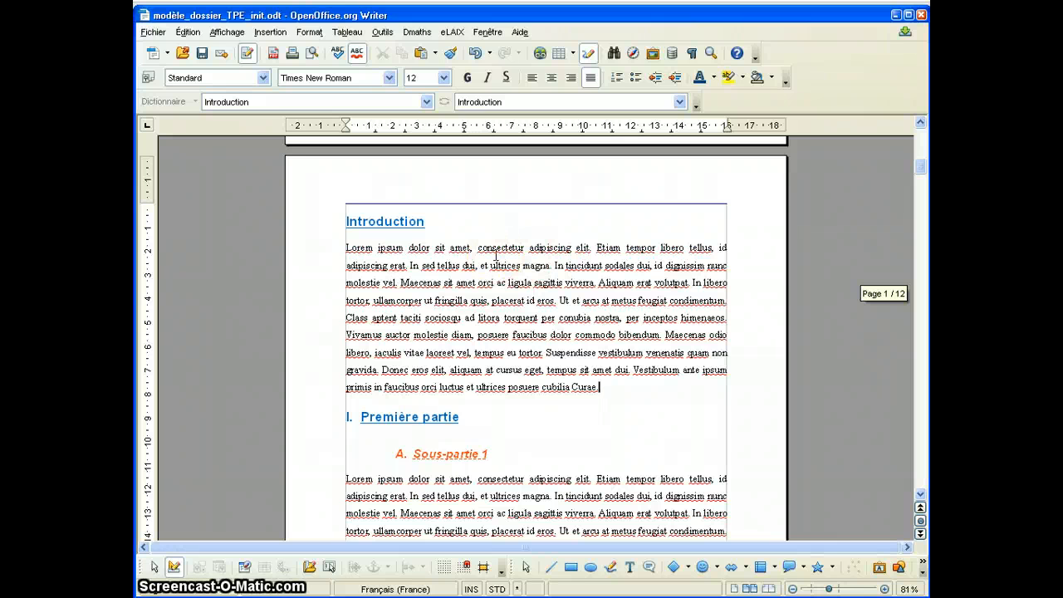
right_click(622, 387)
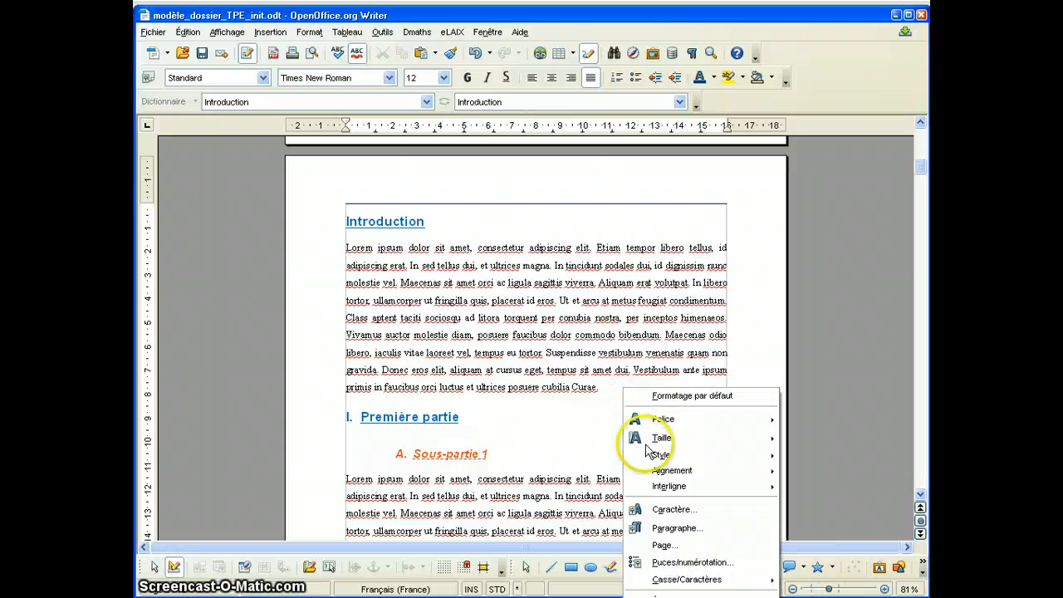
click(665, 594)
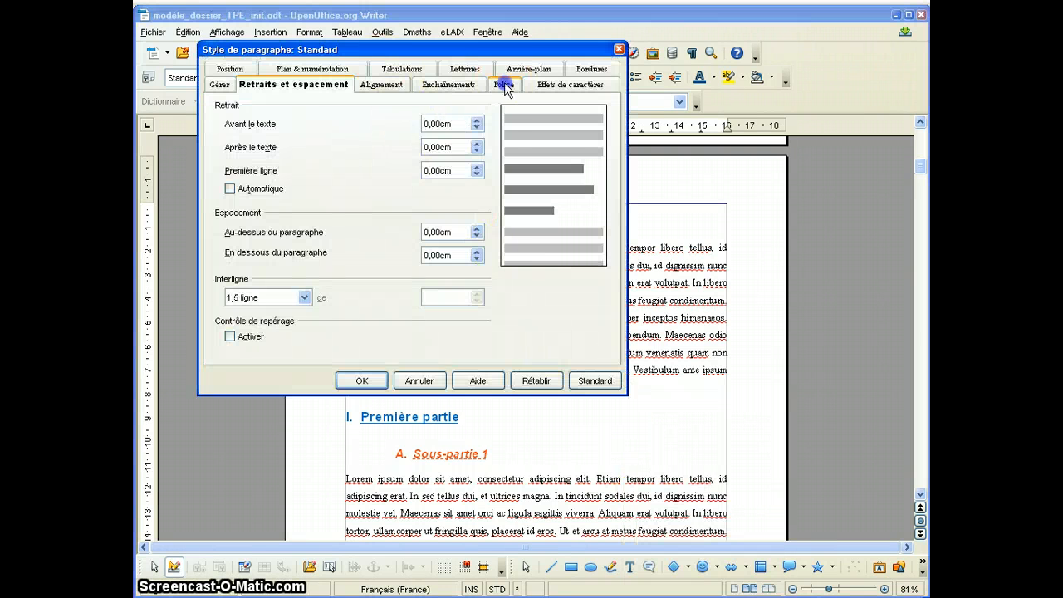
click(504, 85)
click(546, 157)
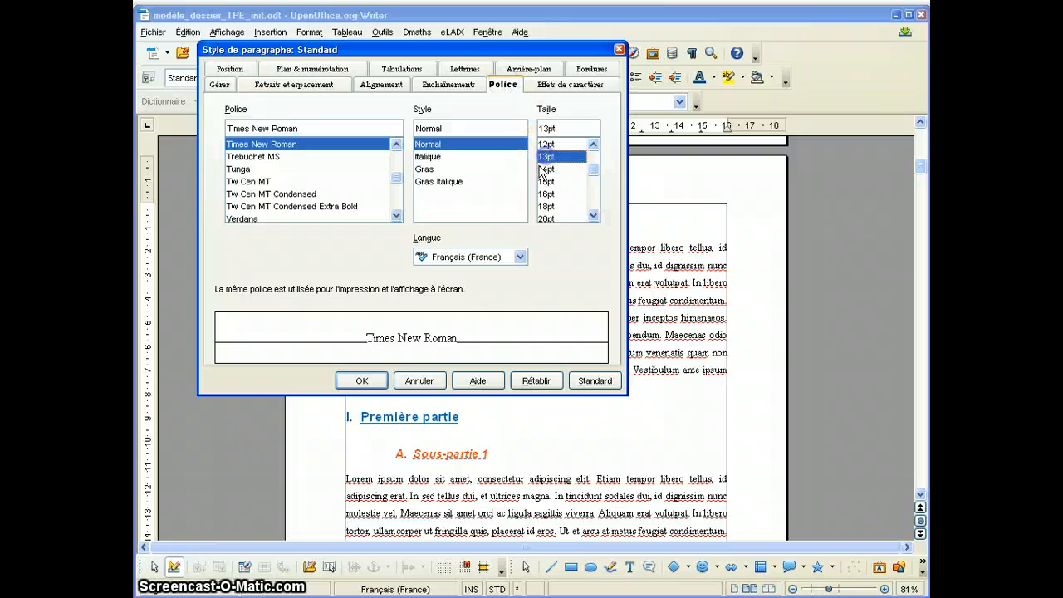
click(363, 380)
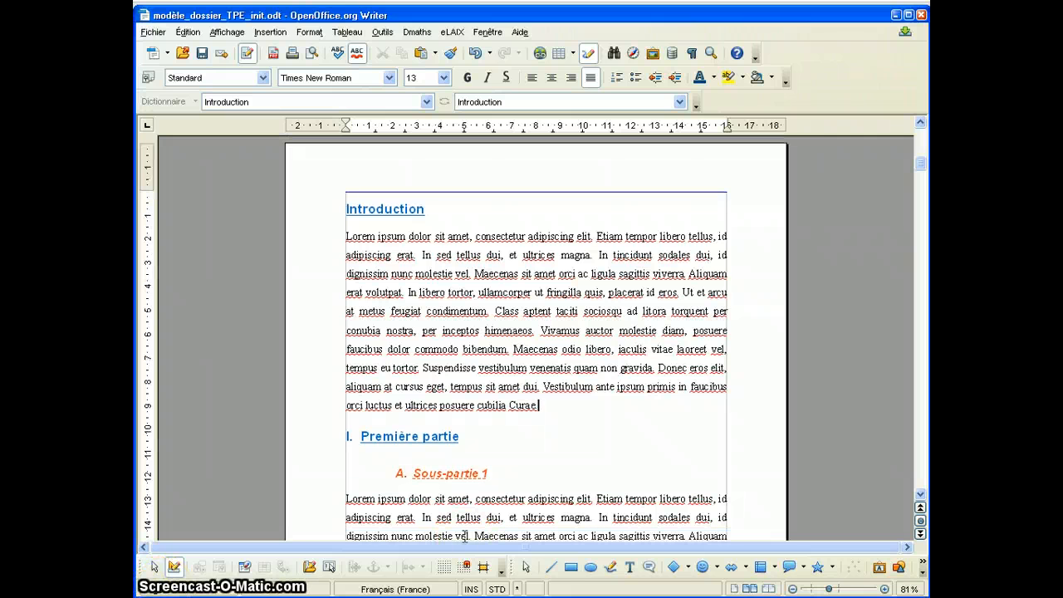
Insert a page break (Saut de page) before the Introduction heading, with no page style.
click(344, 208)
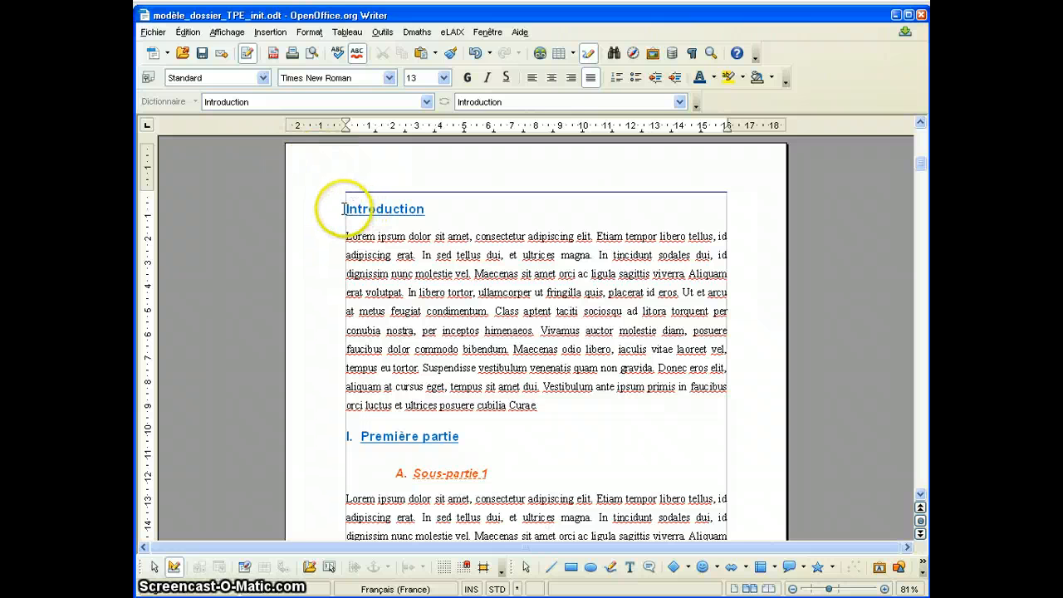
click(573, 260)
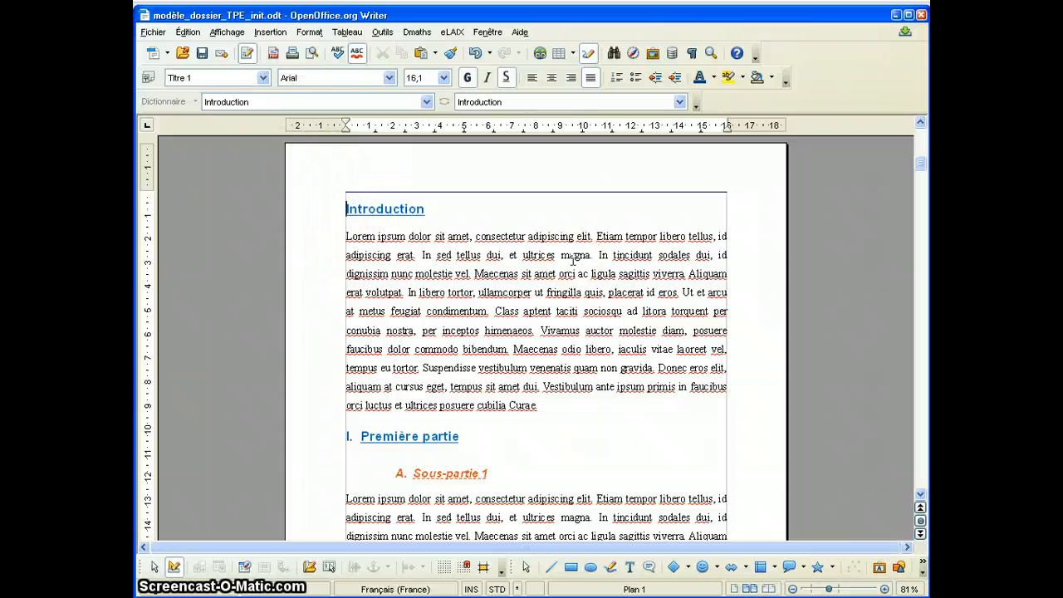
click(270, 33)
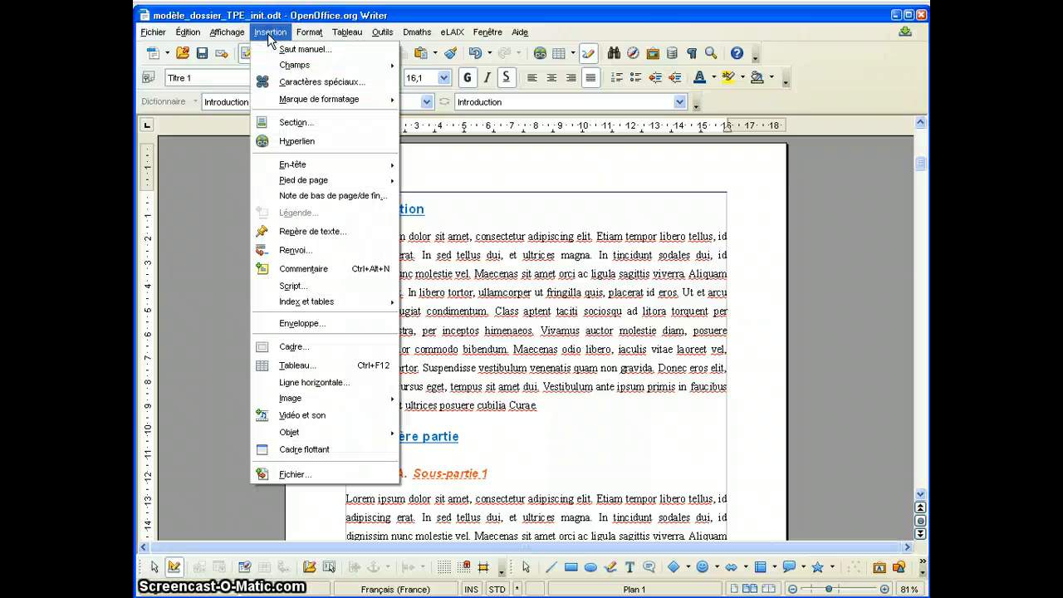
click(295, 49)
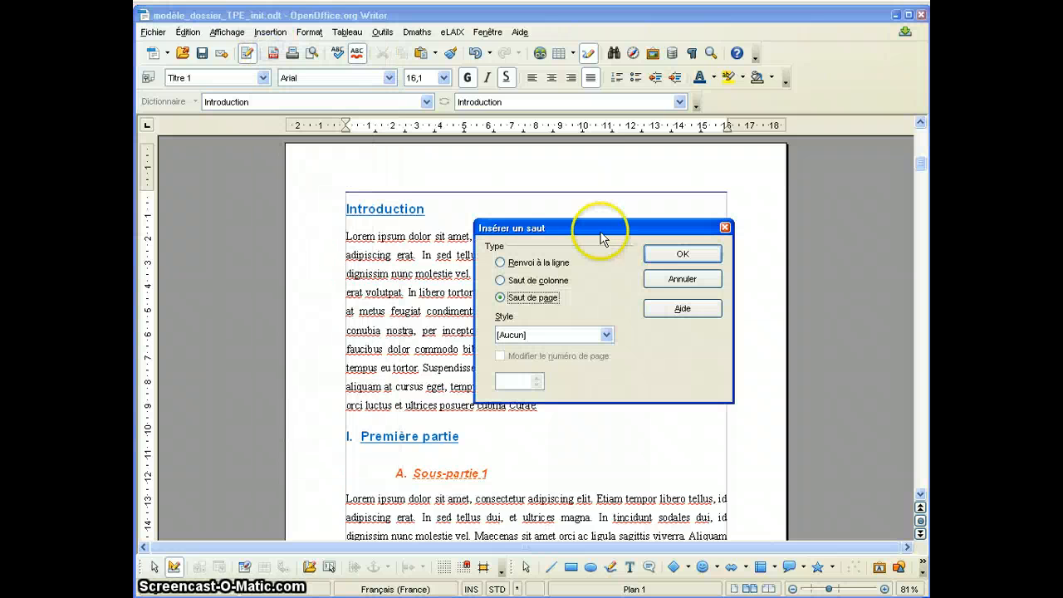
click(673, 257)
Insert a table of contents titled Sommaire for the whole document on the blank page before the Introduction, built from the outline structure.
scroll(668, 270, down, 15)
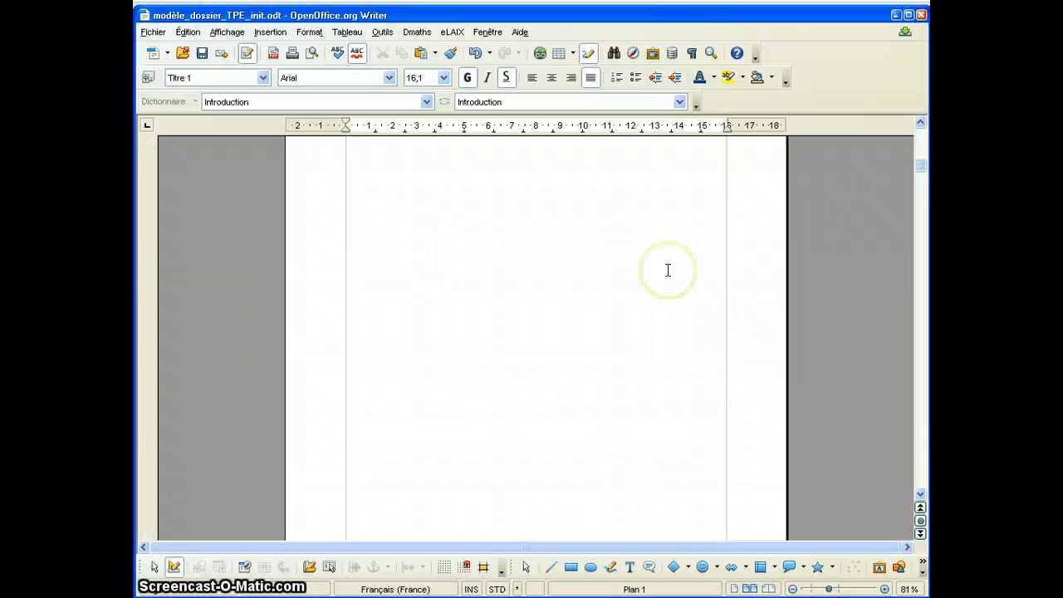
scroll(656, 282, down, 5)
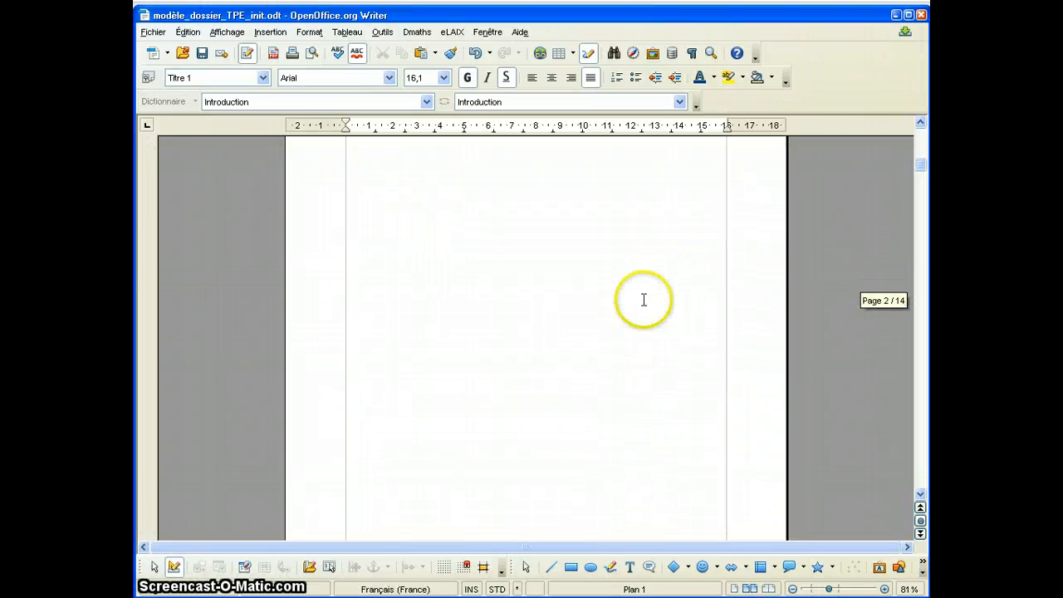
scroll(643, 300, down, 2)
scroll(643, 300, up, 1)
scroll(643, 300, up, 3)
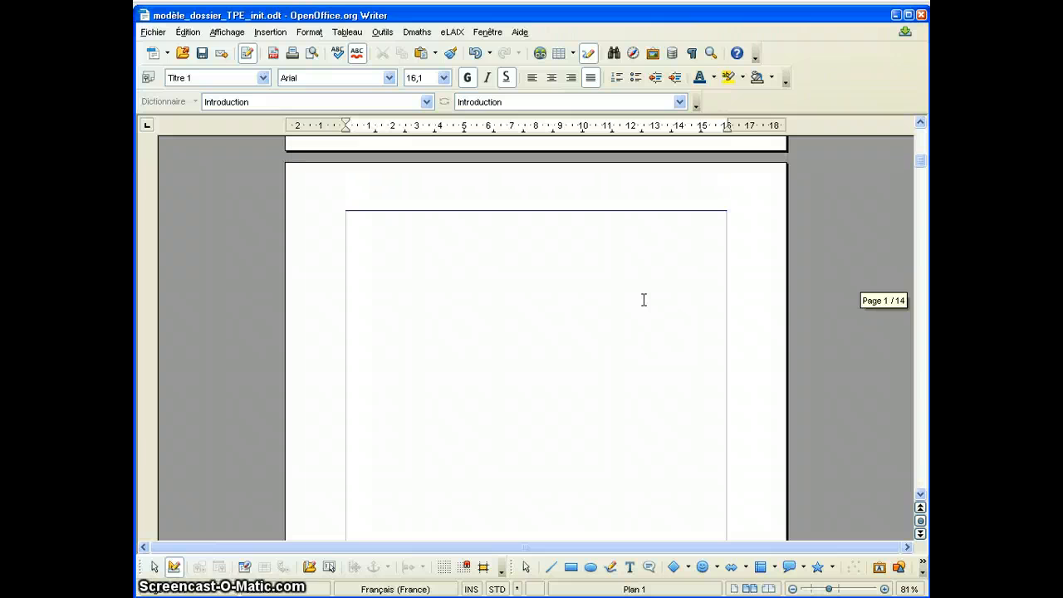
click(613, 222)
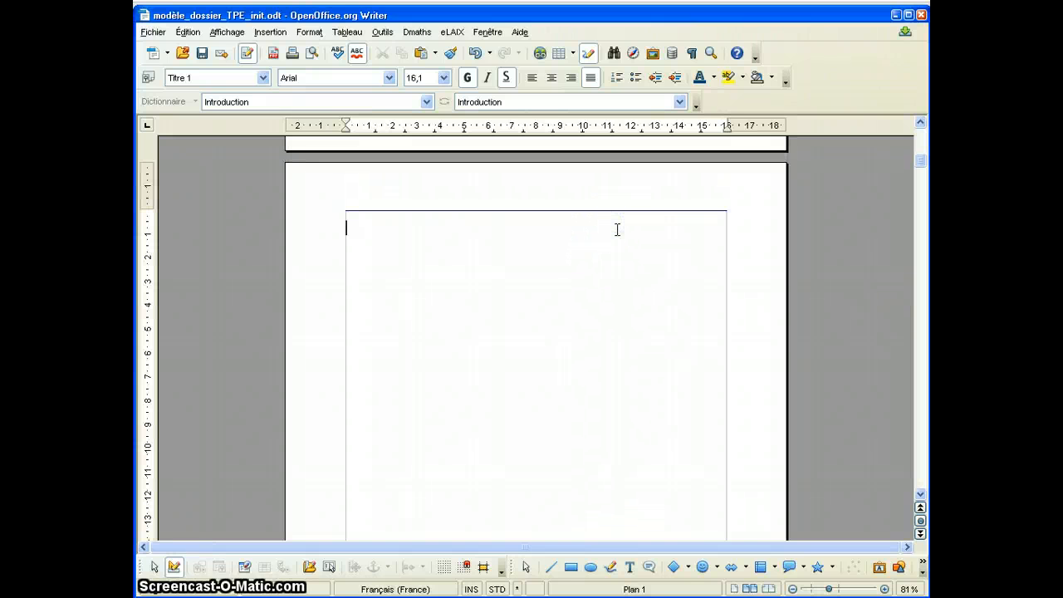
click(267, 33)
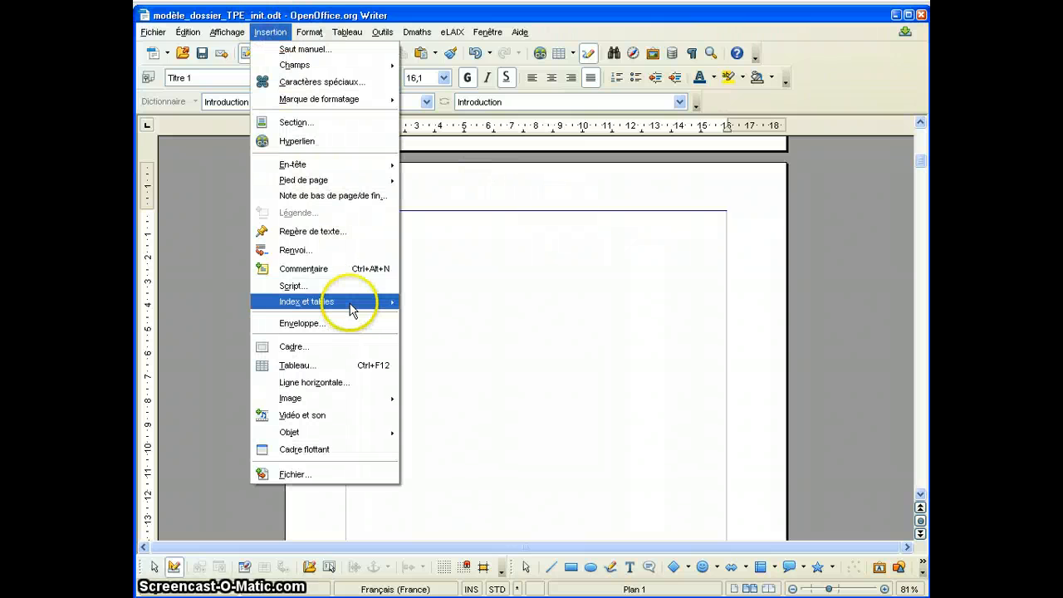
mouse_move(350, 309)
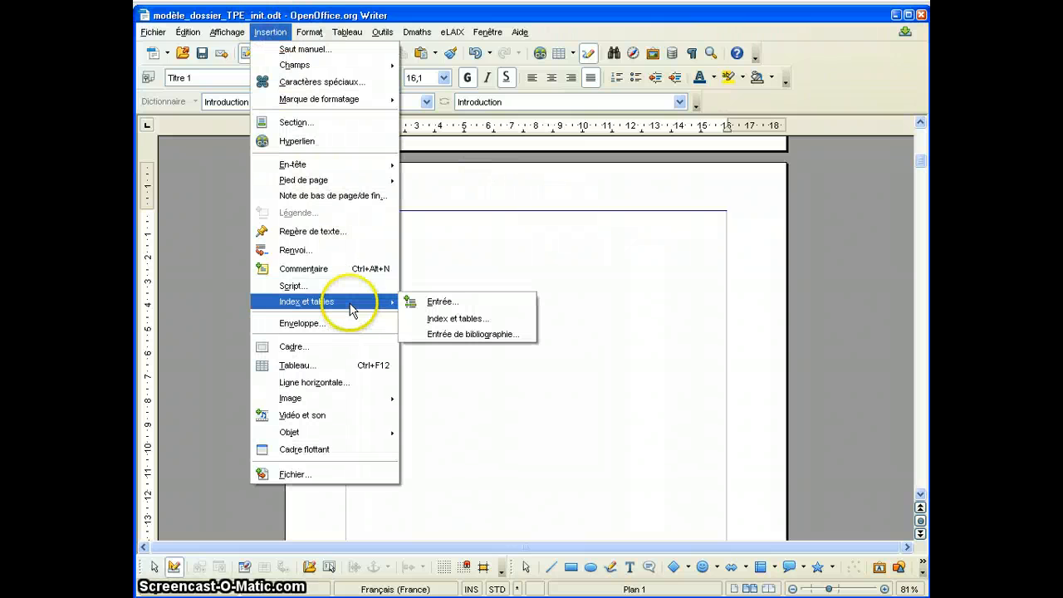
click(487, 325)
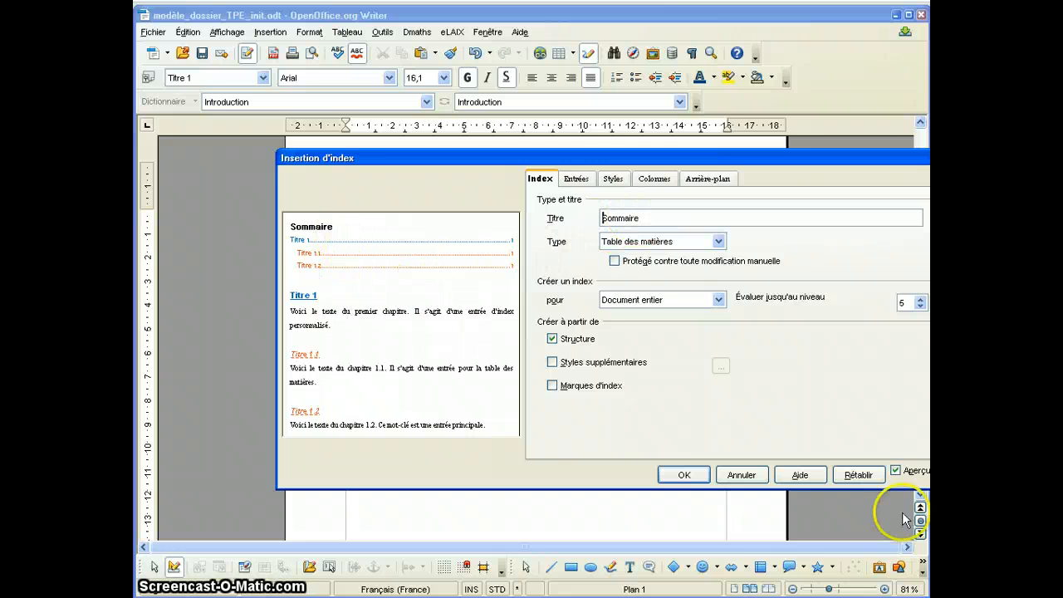
click(704, 480)
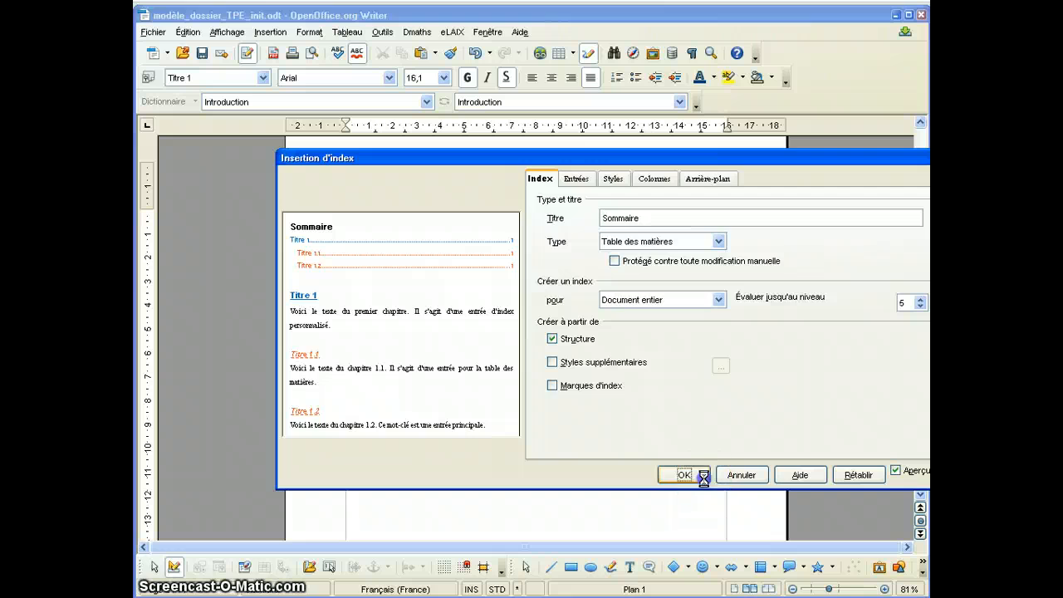
Check the page numbers of the Introduction and Conclusion entries in the Sommaire and update the table of contents.
scroll(703, 478, down, 1)
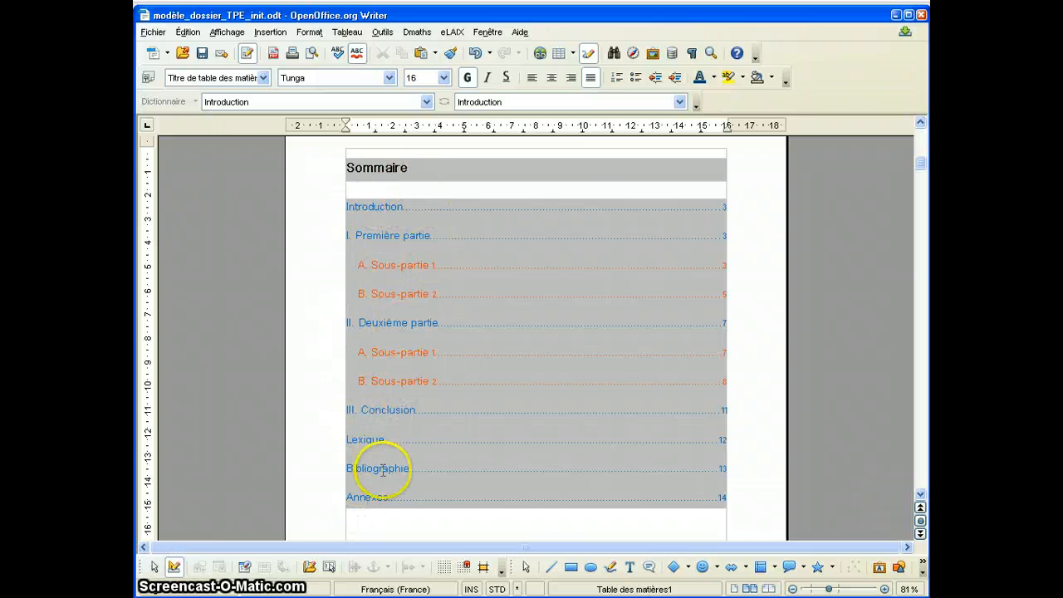
click(723, 206)
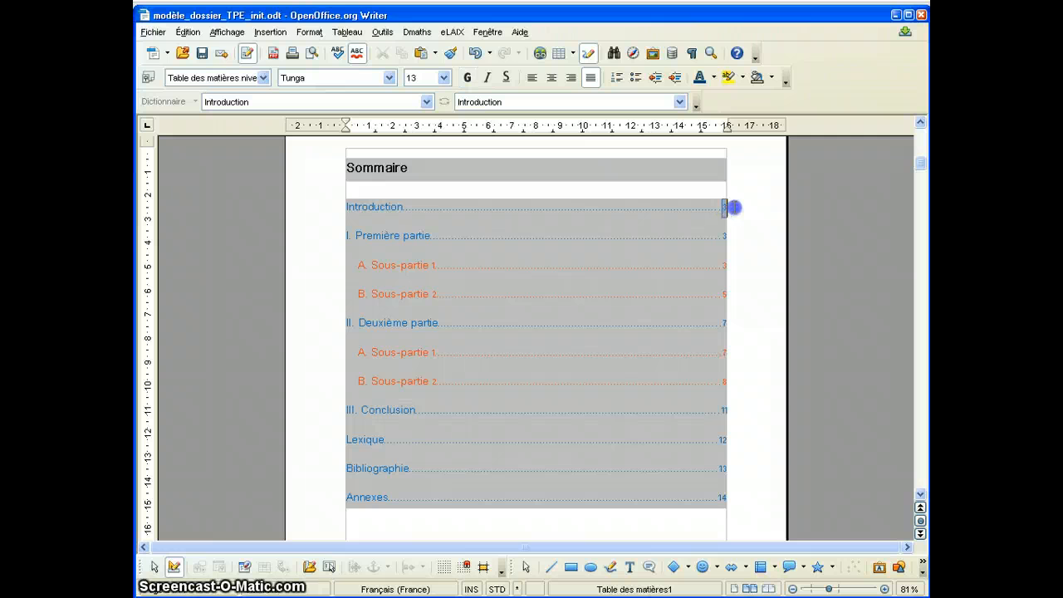
click(724, 408)
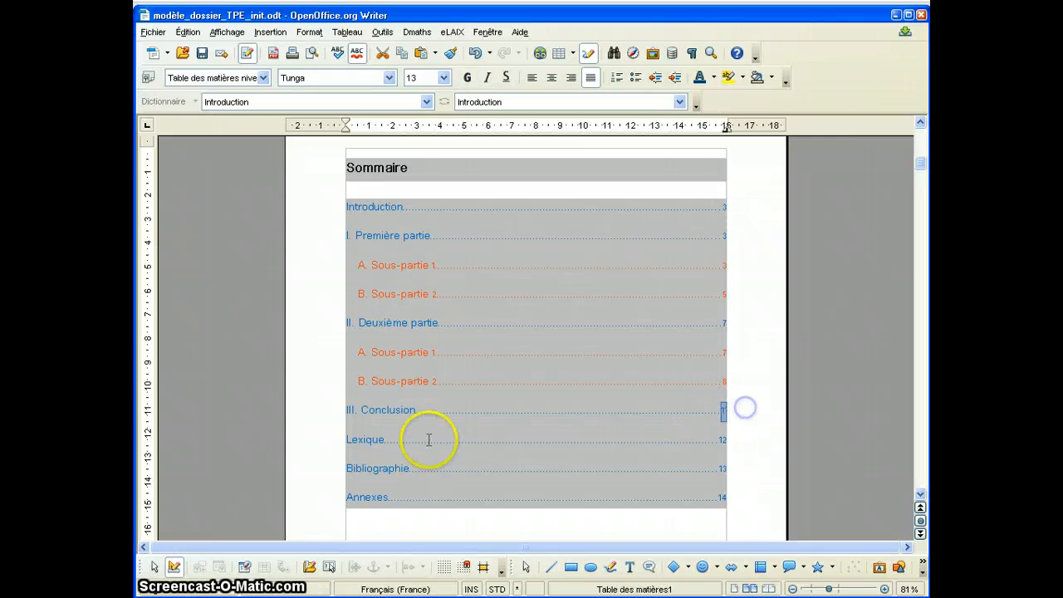
click(430, 431)
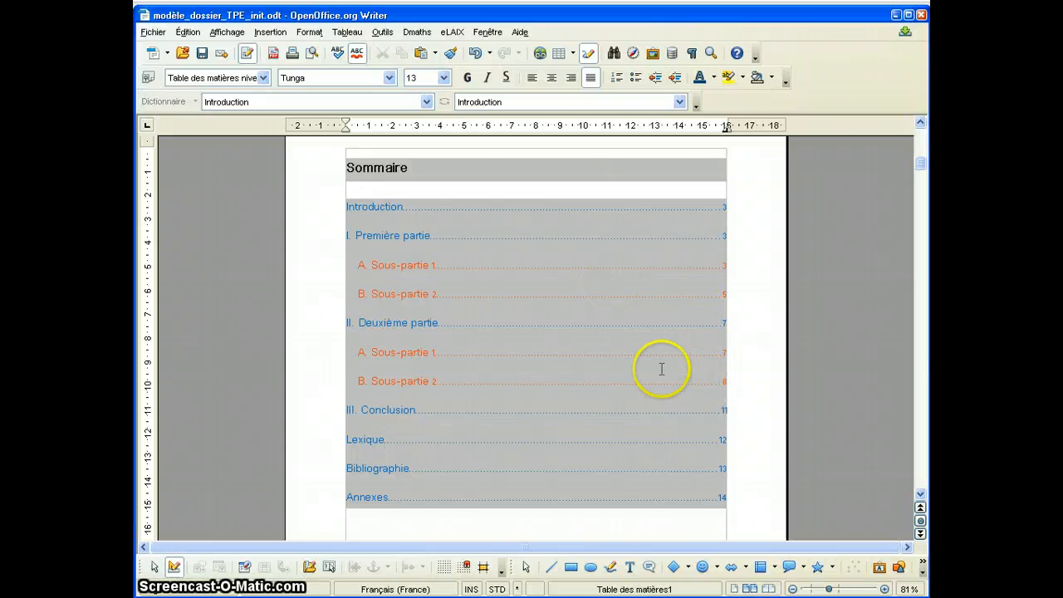
right_click(520, 322)
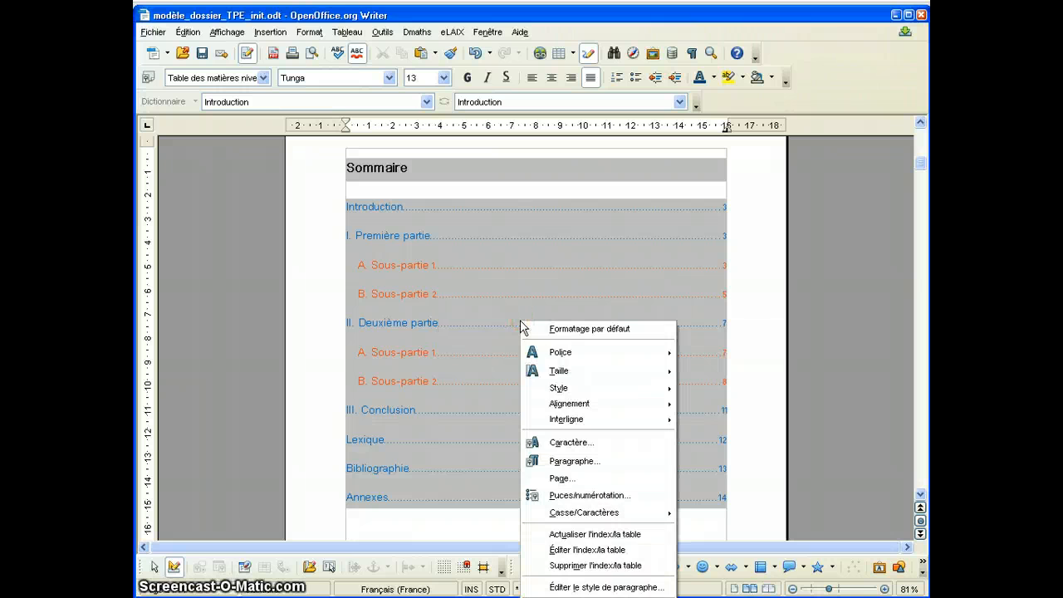
click(587, 534)
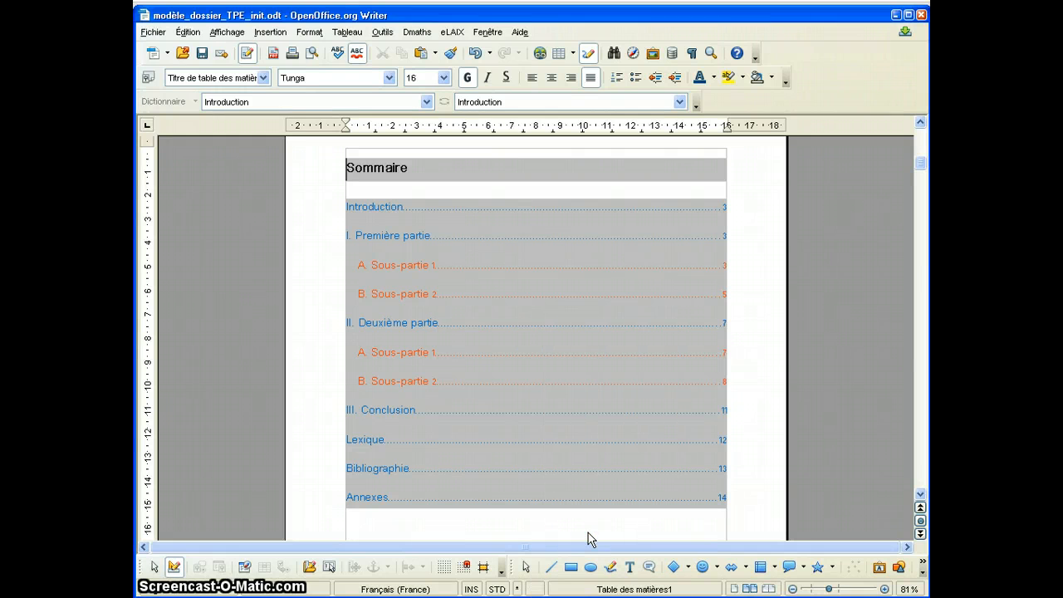